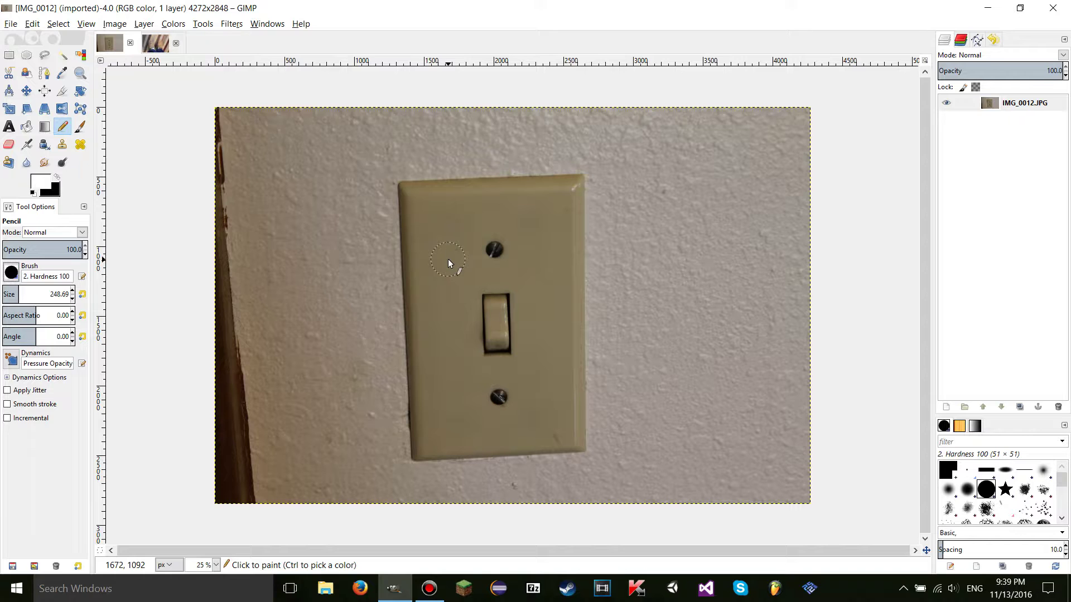
Select a rectangle of about 2856 × 2268 px around the light switch plate and turn on Quick Mask.
{"action": "left_click", "coordinate": [3, 55]}
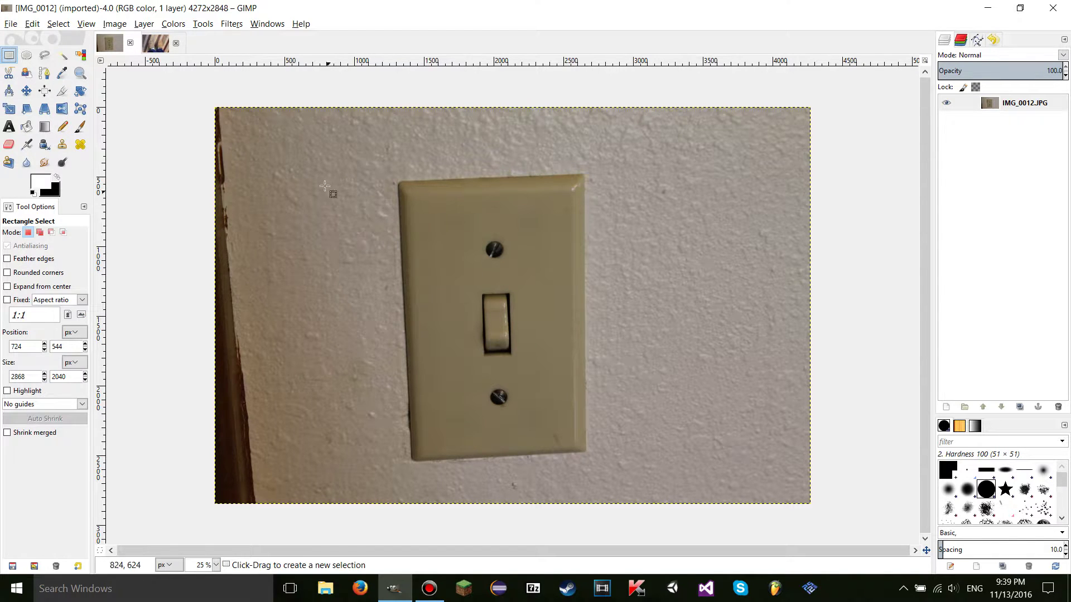
{"action": "left_click_drag", "start_coordinate": [308, 164], "coordinate": [704, 478]}
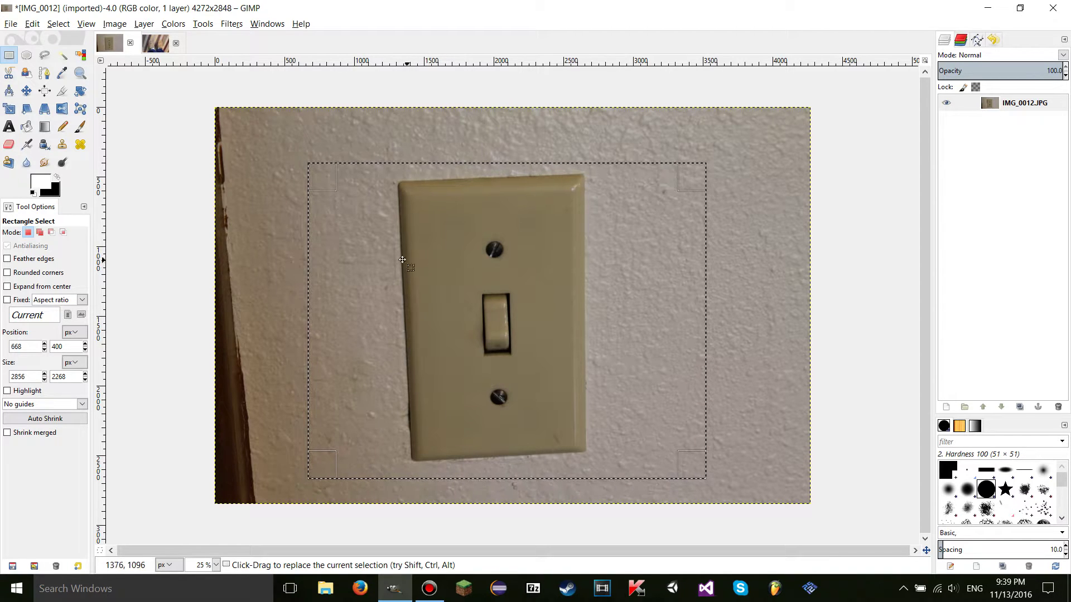
{"action": "left_click", "coordinate": [101, 551]}
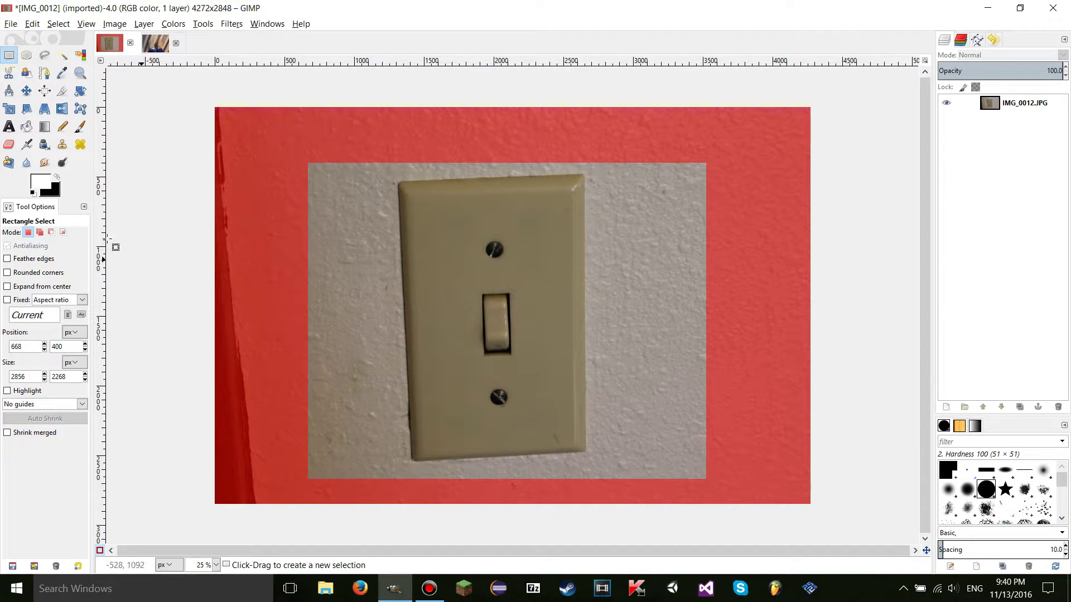
Paint a black triangular area over the upper switch plate in the mask with the Pencil, and turn off Quick Mask.
{"action": "left_click", "coordinate": [34, 191]}
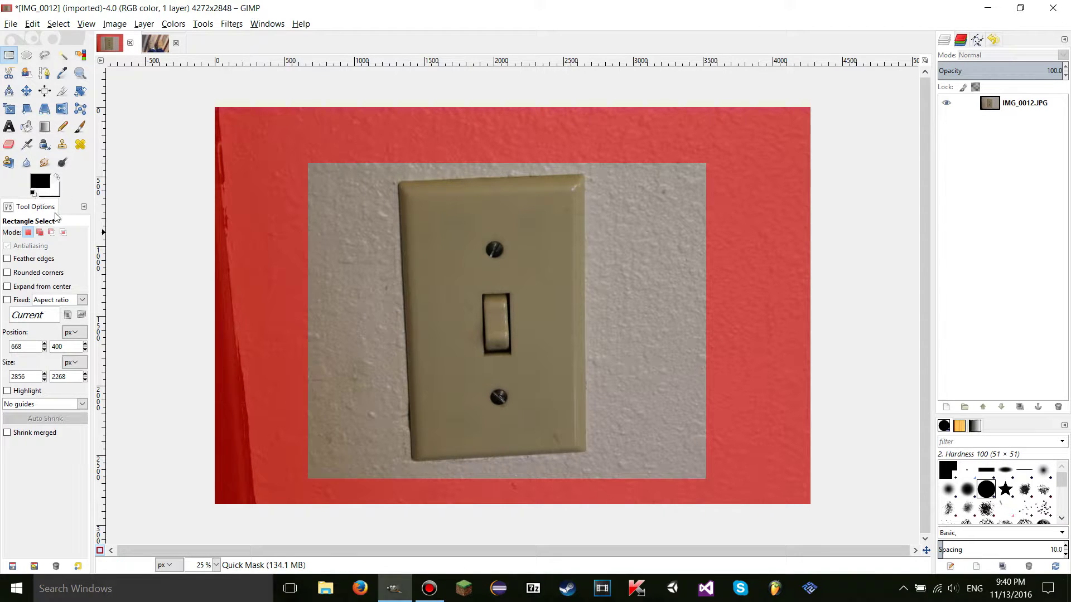
{"action": "left_click", "coordinate": [62, 127]}
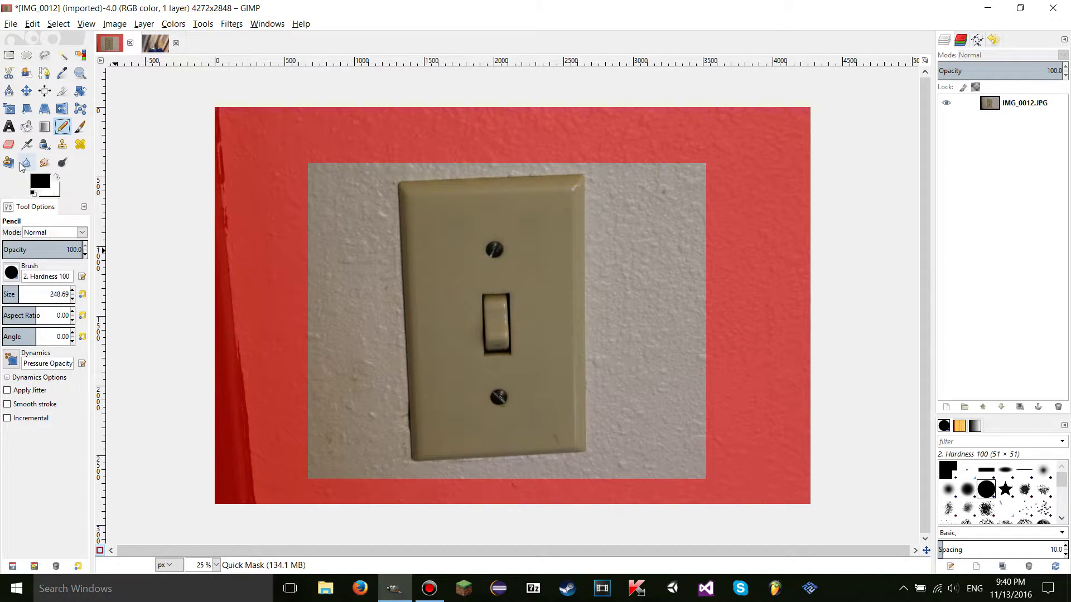
{"action": "mouse_move", "coordinate": [467, 245]}
{"action": "left_mouse_down"}
{"action": "mouse_move", "coordinate": [480, 279]}
{"action": "mouse_move", "coordinate": [490, 232]}
{"action": "mouse_move", "coordinate": [478, 271]}
{"action": "mouse_move", "coordinate": [442, 251]}
{"action": "mouse_move", "coordinate": [498, 247]}
{"action": "left_mouse_up"}
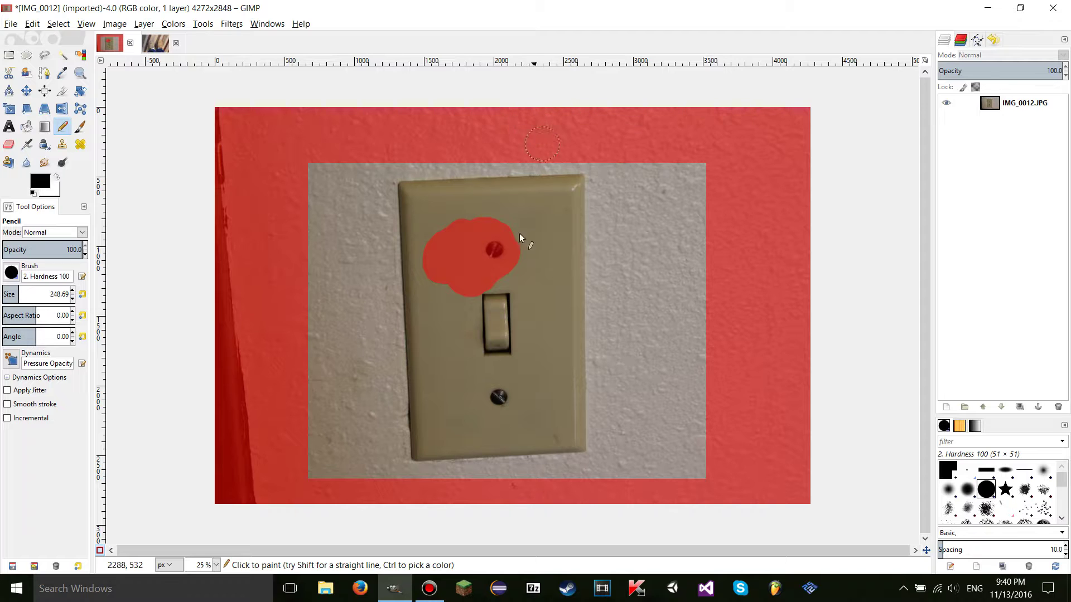
{"action": "mouse_move", "coordinate": [490, 249]}
{"action": "left_mouse_down"}
{"action": "mouse_move", "coordinate": [508, 261]}
{"action": "mouse_move", "coordinate": [488, 275]}
{"action": "mouse_move", "coordinate": [510, 265]}
{"action": "mouse_move", "coordinate": [484, 255]}
{"action": "mouse_move", "coordinate": [443, 279]}
{"action": "mouse_move", "coordinate": [486, 283]}
{"action": "mouse_move", "coordinate": [503, 271]}
{"action": "mouse_move", "coordinate": [495, 269]}
{"action": "mouse_move", "coordinate": [493, 279]}
{"action": "mouse_move", "coordinate": [526, 275]}
{"action": "mouse_move", "coordinate": [558, 287]}
{"action": "mouse_move", "coordinate": [392, 299]}
{"action": "mouse_move", "coordinate": [487, 187]}
{"action": "mouse_move", "coordinate": [541, 293]}
{"action": "left_mouse_up"}
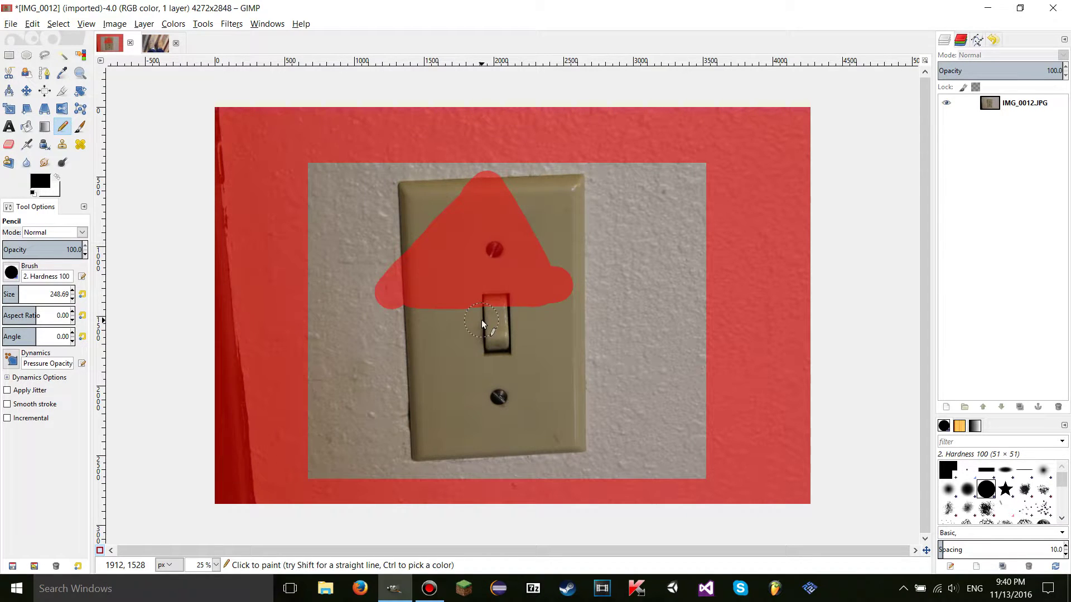
{"action": "left_click", "coordinate": [100, 551]}
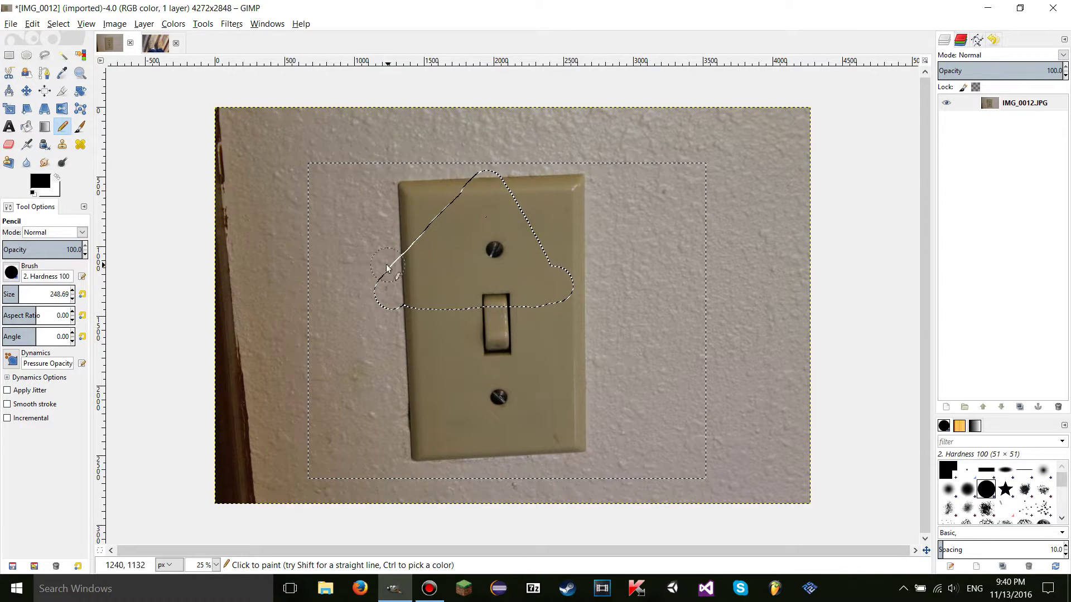
Test the selection by painting black Pencil strokes around the triangular cutout, and undo them.
{"action": "mouse_move", "coordinate": [389, 187]}
{"action": "left_mouse_down"}
{"action": "mouse_move", "coordinate": [345, 254]}
{"action": "mouse_move", "coordinate": [523, 166]}
{"action": "left_mouse_up"}
{"action": "mouse_move", "coordinate": [411, 229]}
{"action": "left_mouse_down"}
{"action": "mouse_move", "coordinate": [420, 215]}
{"action": "mouse_move", "coordinate": [310, 281]}
{"action": "mouse_move", "coordinate": [454, 299]}
{"action": "mouse_move", "coordinate": [346, 306]}
{"action": "mouse_move", "coordinate": [545, 287]}
{"action": "left_mouse_up"}
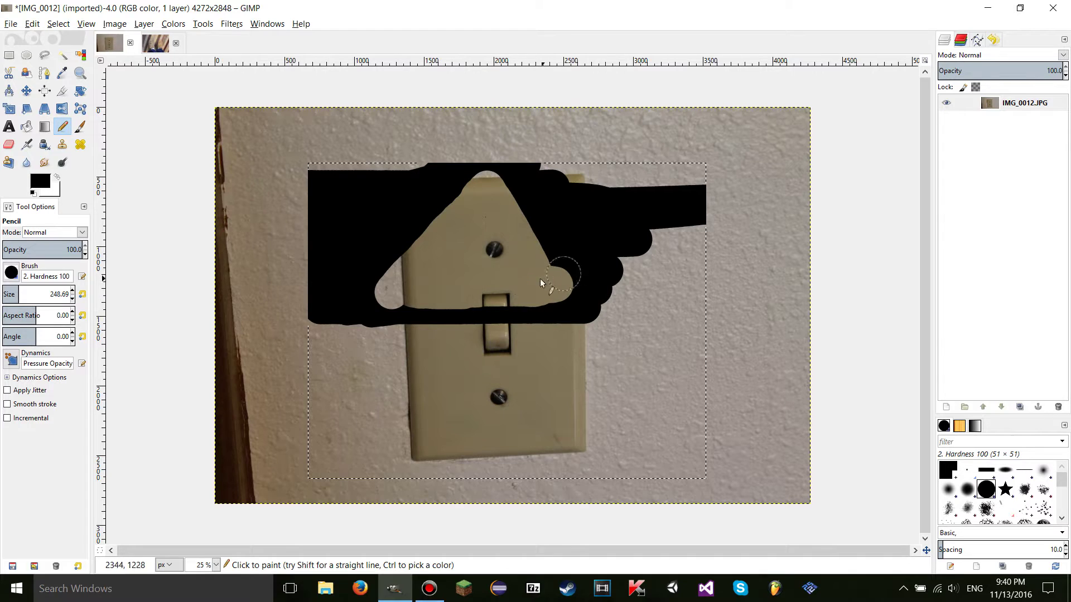
{"action": "key", "text": "ctrl+z"}
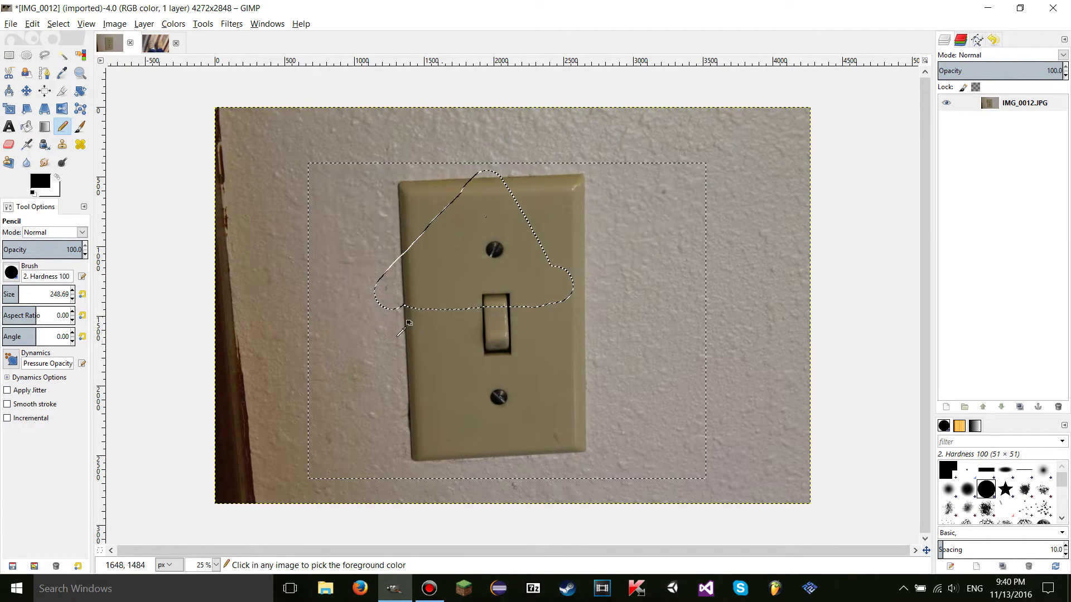
In Quick Mask, paint a white area on the wall beyond the rectangle's right edge to extend the selection, and leave Quick Mask.
{"action": "key", "text": "shift+q"}
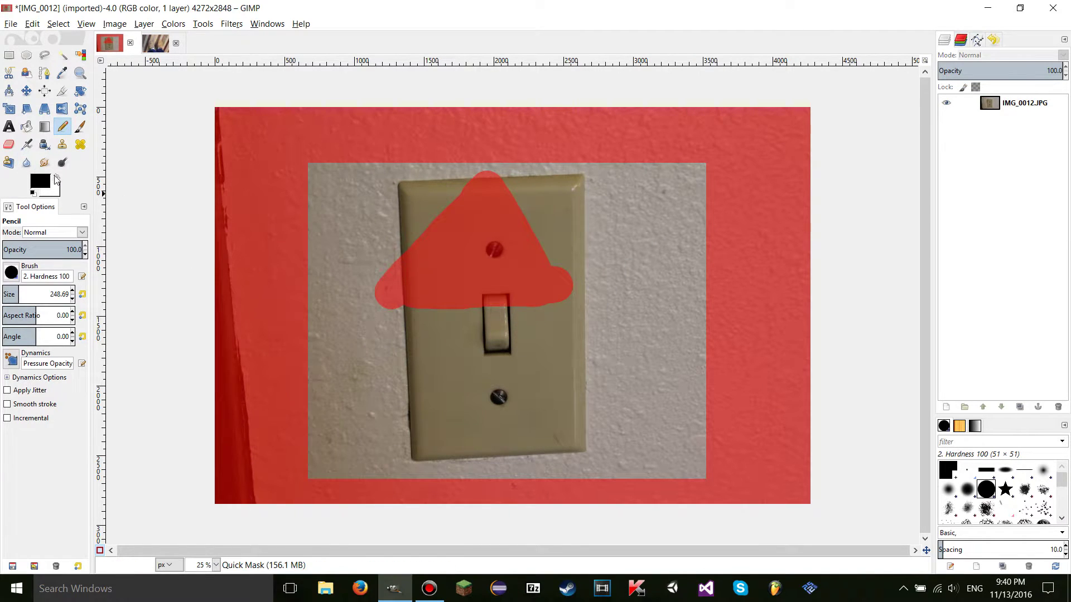
{"action": "left_click", "coordinate": [58, 179]}
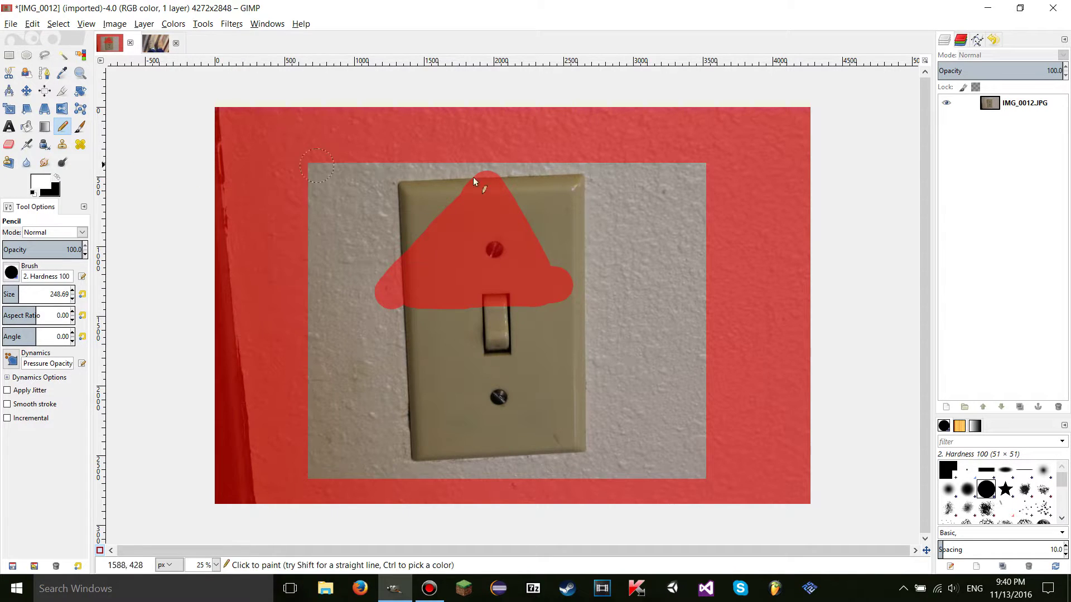
{"action": "mouse_move", "coordinate": [686, 295]}
{"action": "left_mouse_down"}
{"action": "mouse_move", "coordinate": [751, 190]}
{"action": "mouse_move", "coordinate": [777, 221]}
{"action": "mouse_move", "coordinate": [801, 296]}
{"action": "mouse_move", "coordinate": [659, 278]}
{"action": "mouse_move", "coordinate": [769, 275]}
{"action": "mouse_move", "coordinate": [761, 222]}
{"action": "left_mouse_up"}
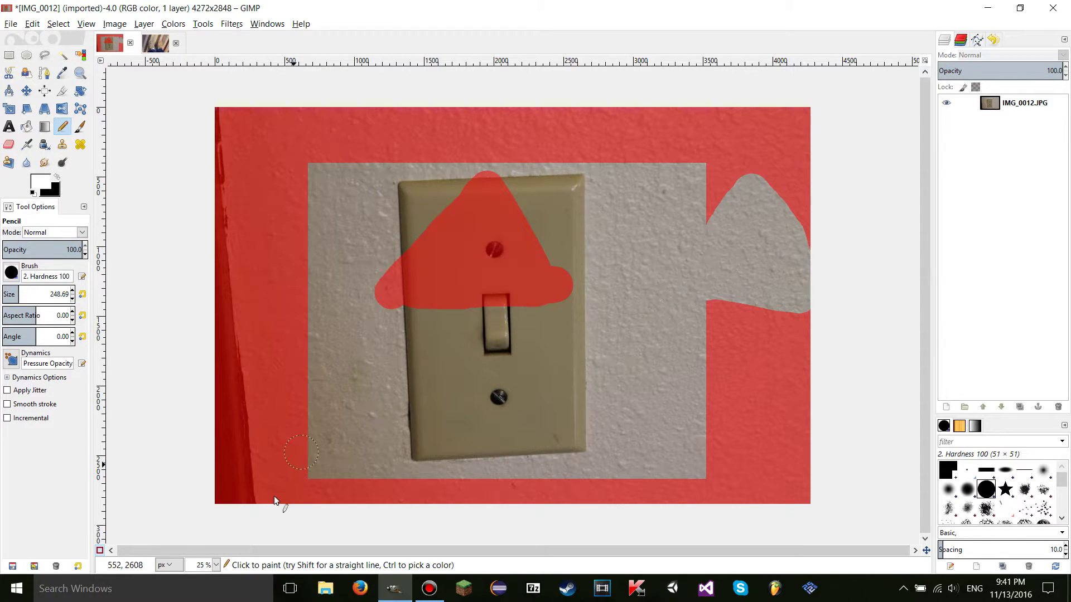
{"action": "left_click", "coordinate": [101, 549]}
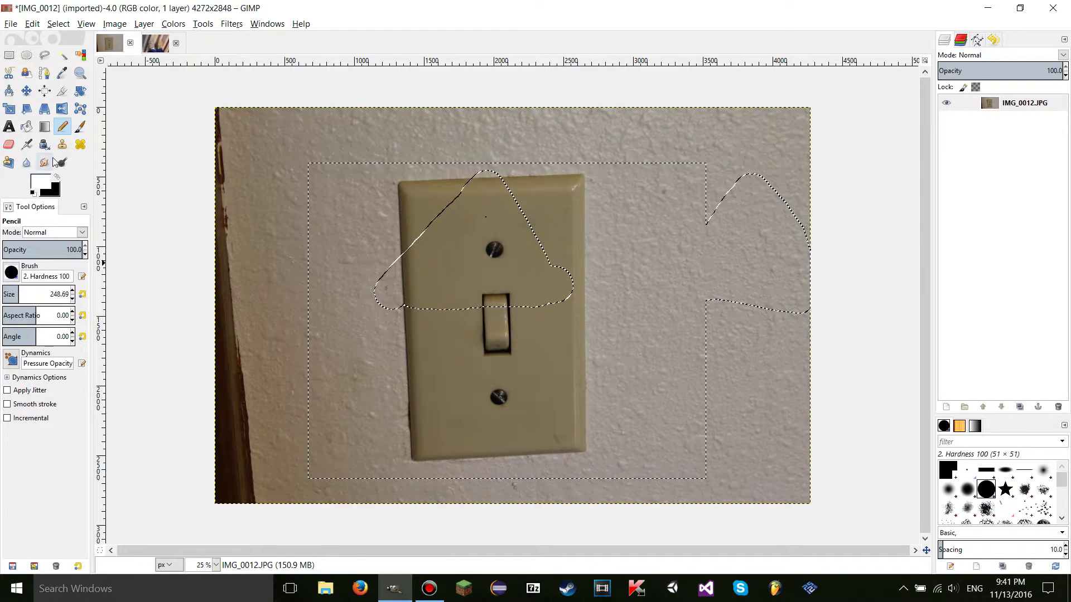
Paint black test strokes across the switch plate and into the extended selection area, and undo them.
{"action": "left_click", "coordinate": [57, 176]}
{"action": "left_click_drag", "start_coordinate": [360, 254], "coordinate": [444, 208]}
{"action": "mouse_move", "coordinate": [481, 256]}
{"action": "left_mouse_down"}
{"action": "mouse_move", "coordinate": [639, 248]}
{"action": "mouse_move", "coordinate": [779, 256]}
{"action": "mouse_move", "coordinate": [771, 277]}
{"action": "left_mouse_up"}
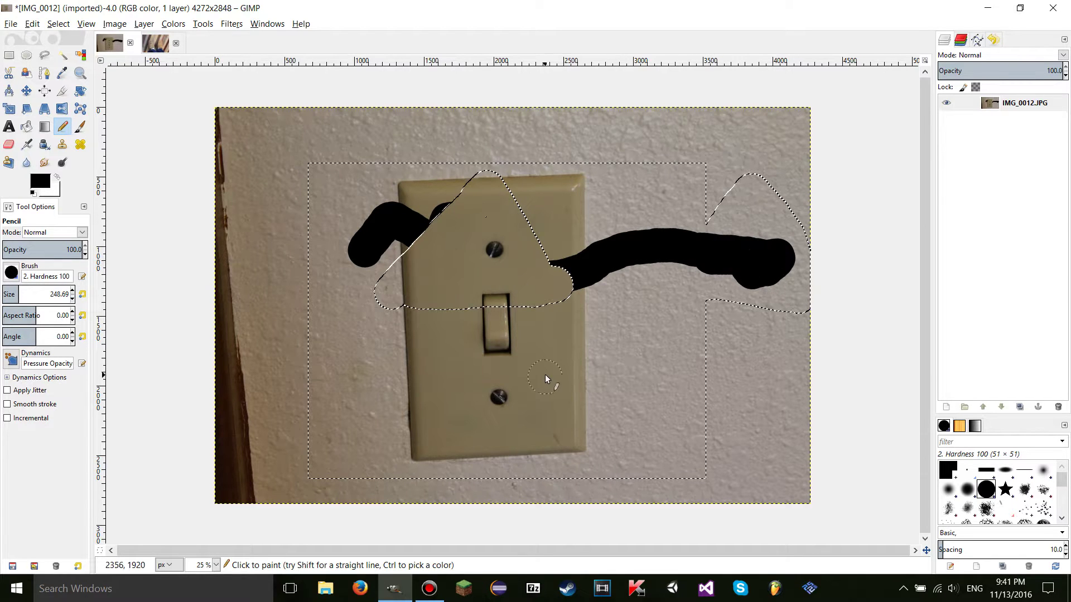
{"action": "key", "text": "ctrl+z"}
{"action": "key", "text": "ctrl+z"}
Return to Quick Mask and undo the white extension and the black triangle painted in the mask.
{"action": "key", "text": "shift+q"}
{"action": "key", "text": "ctrl+z"}
{"action": "key", "text": "ctrl+z"}
{"action": "key", "text": "ctrl+z"}
{"action": "key", "text": "ctrl+z"}
{"action": "key", "text": "ctrl+z"}
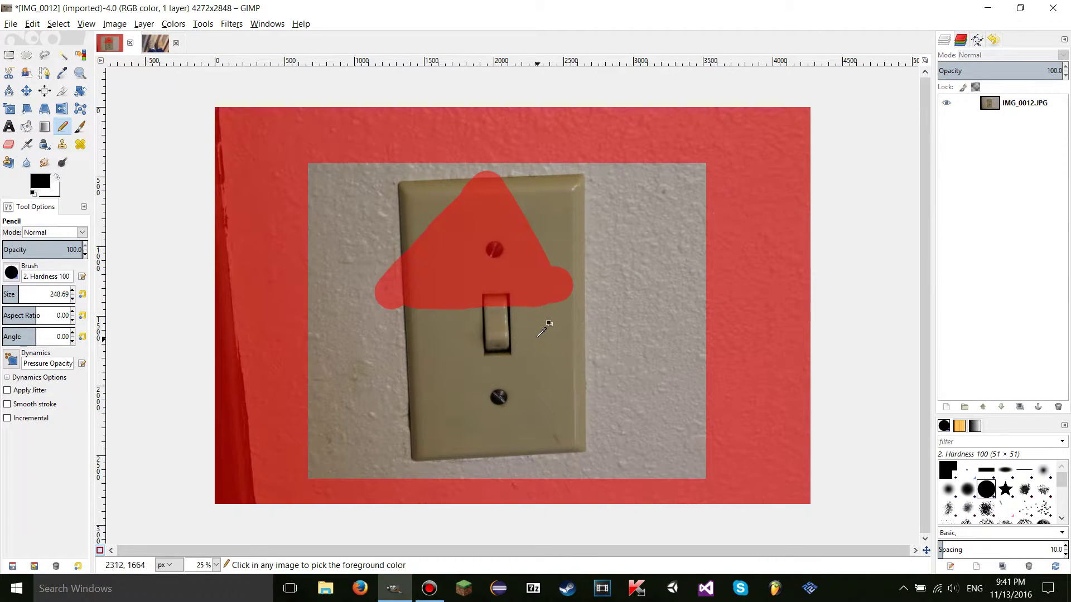
{"action": "key", "text": "ctrl+z"}
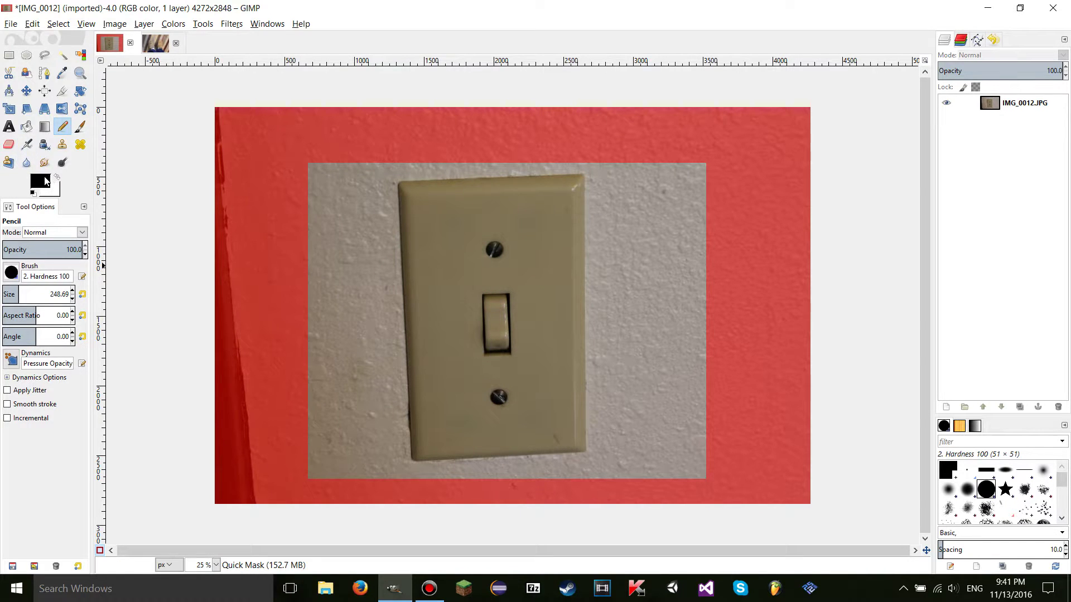
Set the foreground color to gray 939393 and paint a rounded area around the switch toggle and upper screw in the mask.
{"action": "left_click", "coordinate": [41, 181]}
{"action": "left_click_drag", "start_coordinate": [55, 199], "coordinate": [57, 176]}
{"action": "left_click_drag", "start_coordinate": [58, 257], "coordinate": [62, 243]}
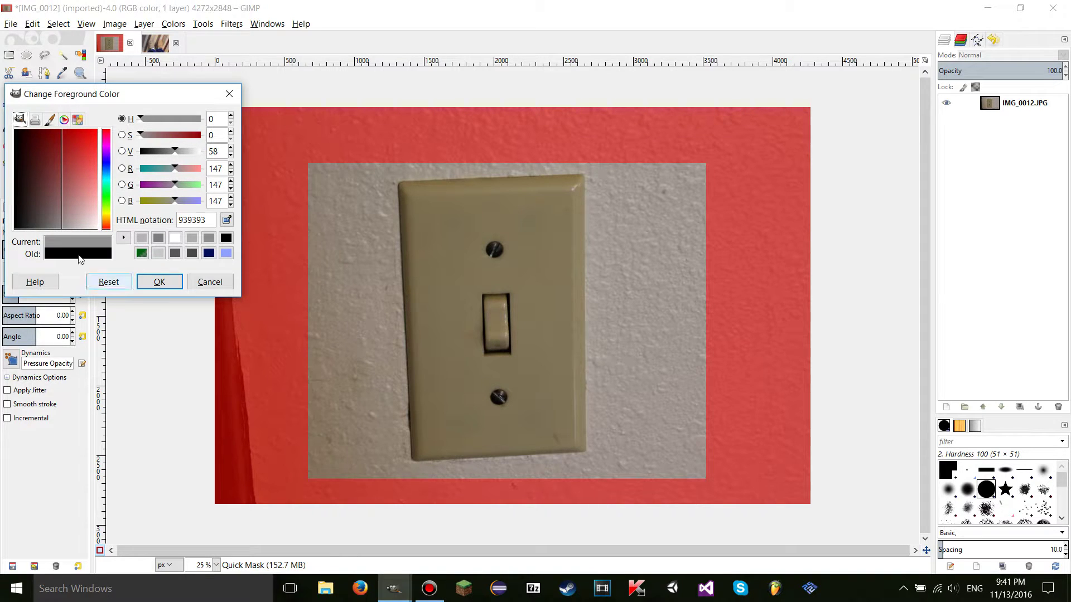
{"action": "left_click", "coordinate": [160, 283]}
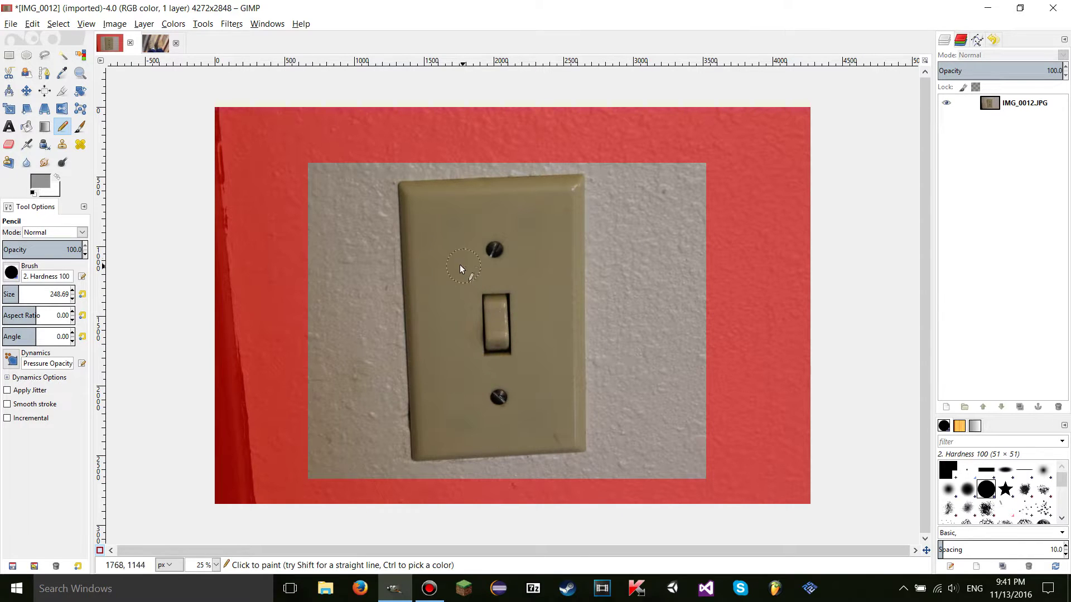
{"action": "left_click_drag", "start_coordinate": [506, 284], "coordinate": [533, 266]}
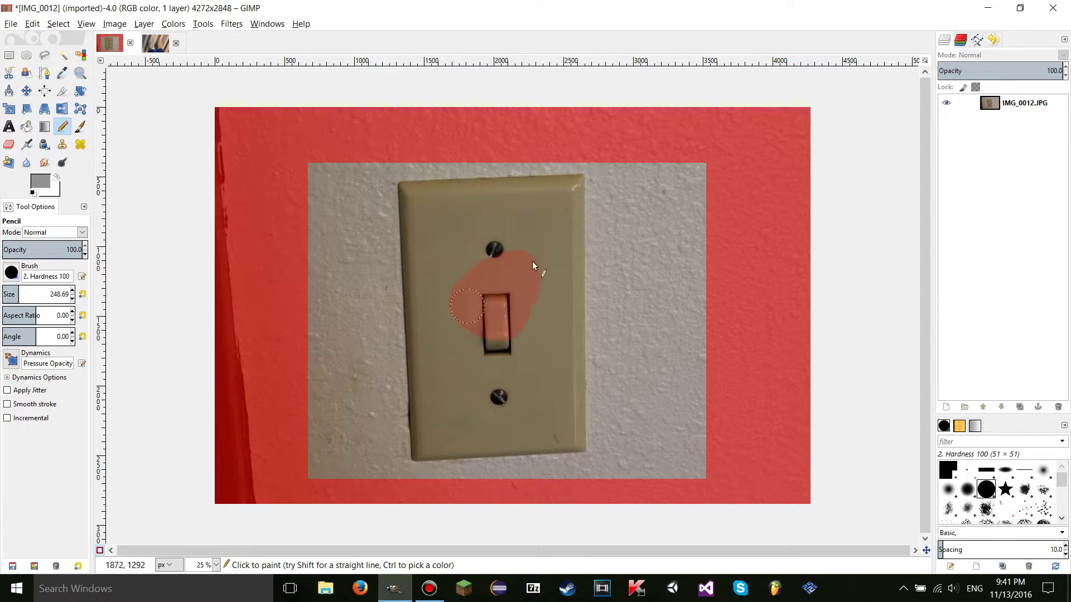
{"action": "mouse_move", "coordinate": [468, 292]}
{"action": "left_mouse_down"}
{"action": "mouse_move", "coordinate": [489, 285]}
{"action": "mouse_move", "coordinate": [509, 303]}
{"action": "left_mouse_up"}
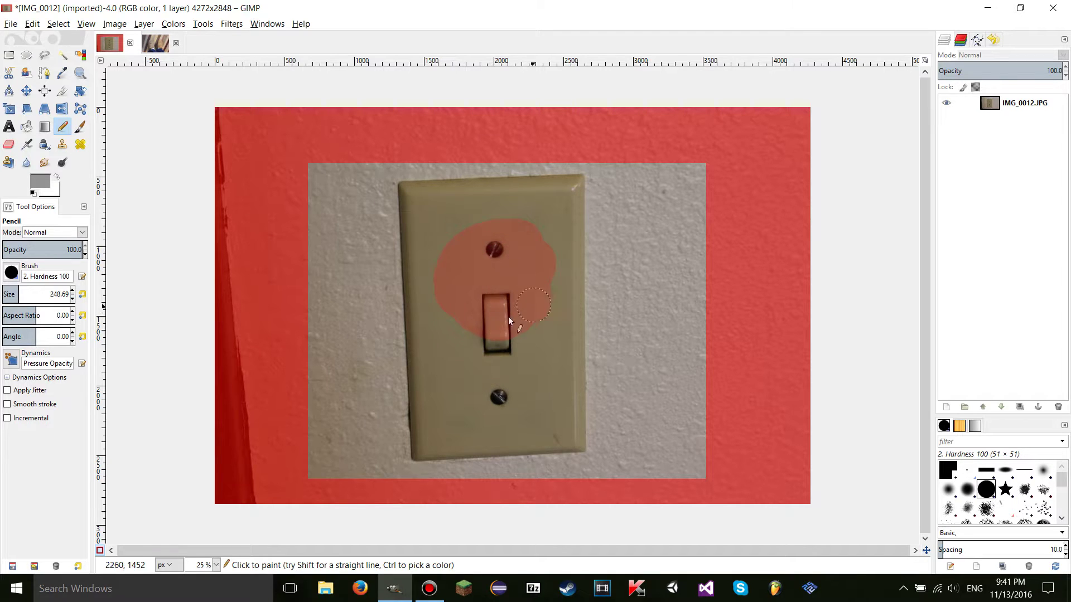
Reset the foreground color to black and paint a patch on the wall just left of the switch plate in the mask.
{"action": "left_click", "coordinate": [39, 180]}
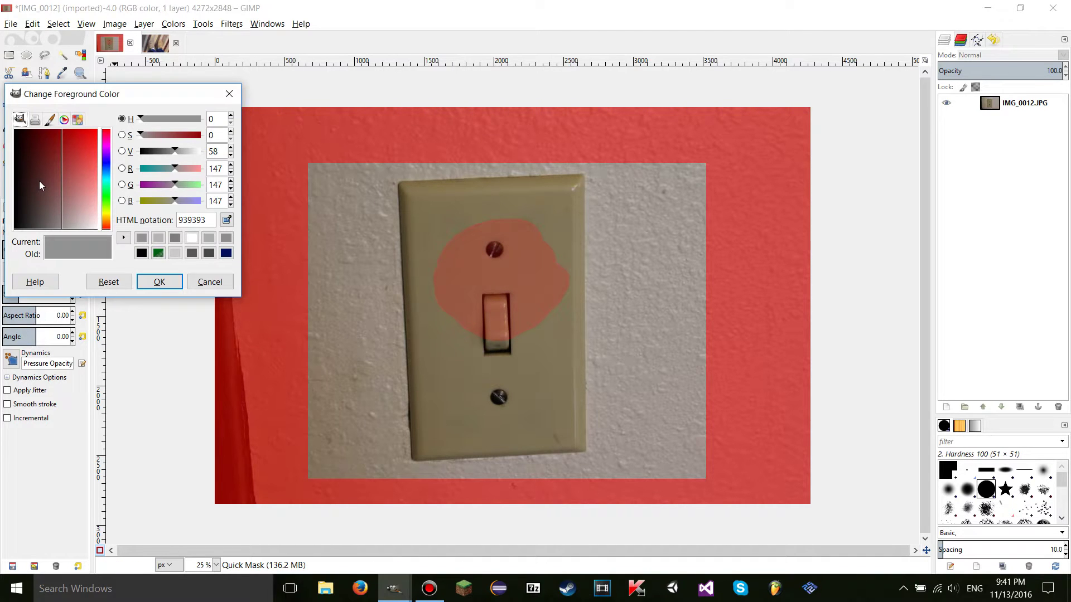
{"action": "left_click", "coordinate": [211, 280]}
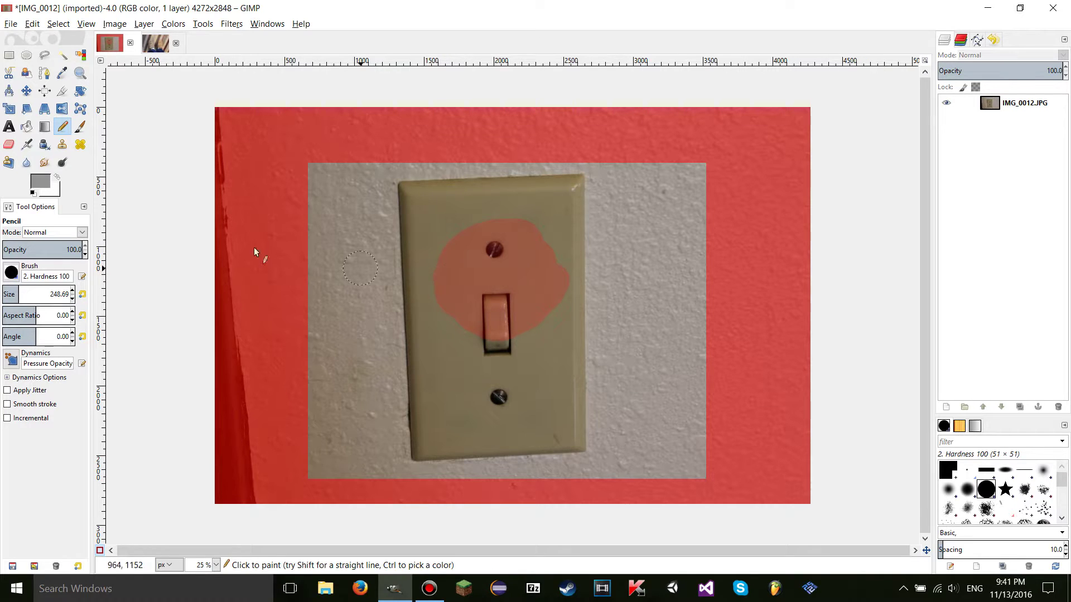
{"action": "left_click", "coordinate": [32, 193]}
{"action": "mouse_move", "coordinate": [366, 242]}
{"action": "left_mouse_down"}
{"action": "mouse_move", "coordinate": [378, 307]}
{"action": "mouse_move", "coordinate": [393, 312]}
{"action": "mouse_move", "coordinate": [374, 292]}
{"action": "mouse_move", "coordinate": [348, 298]}
{"action": "mouse_move", "coordinate": [358, 268]}
{"action": "left_mouse_up"}
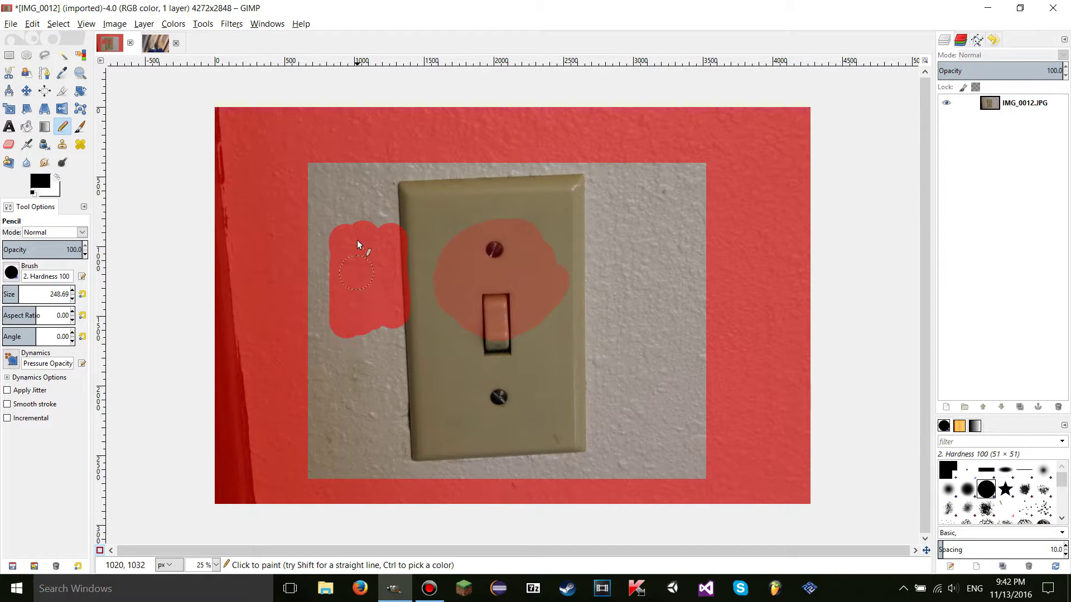
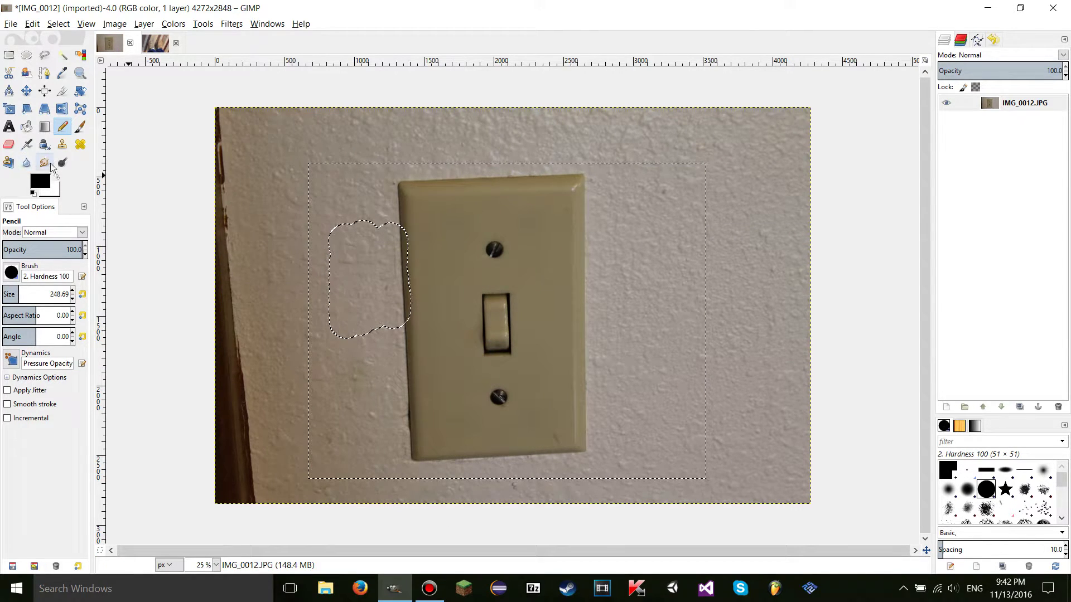
Paint black test strokes on the wall below the masked patch and over the gray-masked area of the plate, and undo them.
{"action": "mouse_move", "coordinate": [364, 381]}
{"action": "left_mouse_down"}
{"action": "mouse_move", "coordinate": [349, 402]}
{"action": "mouse_move", "coordinate": [365, 435]}
{"action": "mouse_move", "coordinate": [381, 413]}
{"action": "mouse_move", "coordinate": [366, 405]}
{"action": "mouse_move", "coordinate": [374, 427]}
{"action": "left_mouse_up"}
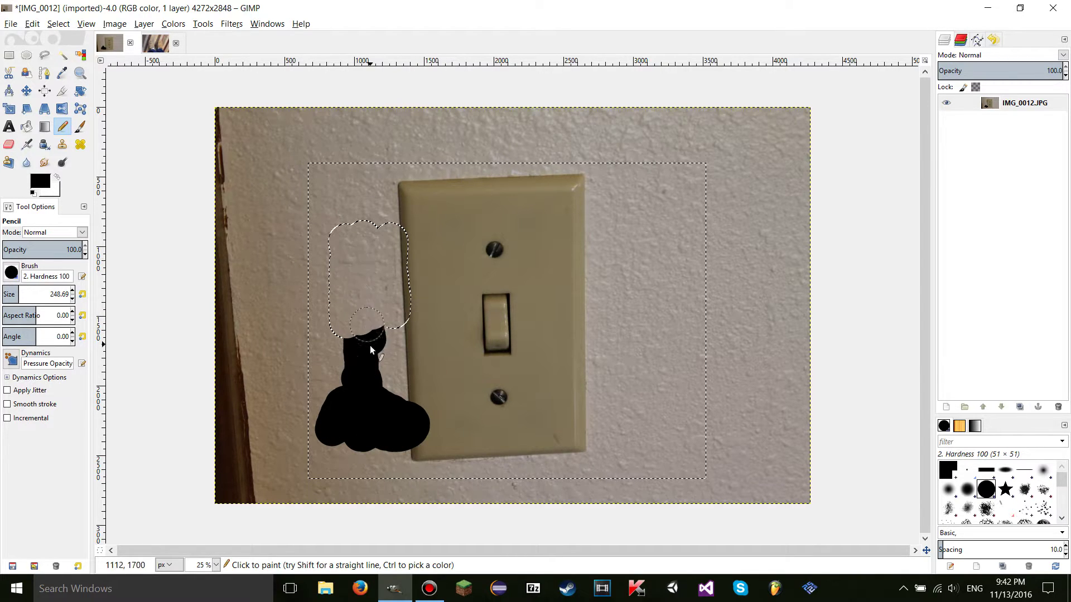
{"action": "mouse_move", "coordinate": [372, 360]}
{"action": "left_mouse_down"}
{"action": "mouse_move", "coordinate": [426, 357]}
{"action": "mouse_move", "coordinate": [445, 313]}
{"action": "mouse_move", "coordinate": [484, 339]}
{"action": "mouse_move", "coordinate": [500, 310]}
{"action": "mouse_move", "coordinate": [577, 276]}
{"action": "mouse_move", "coordinate": [501, 230]}
{"action": "mouse_move", "coordinate": [451, 249]}
{"action": "mouse_move", "coordinate": [449, 276]}
{"action": "mouse_move", "coordinate": [447, 252]}
{"action": "left_mouse_up"}
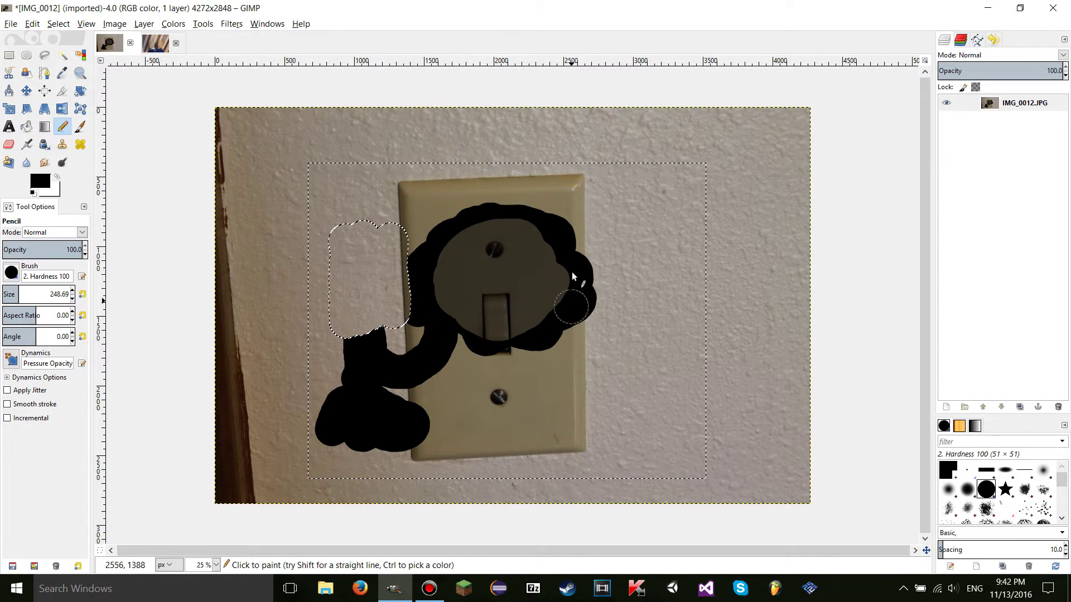
{"action": "key", "text": "ctrl+z"}
{"action": "key", "text": "ctrl+z"}
{"action": "key", "text": "ctrl+z"}
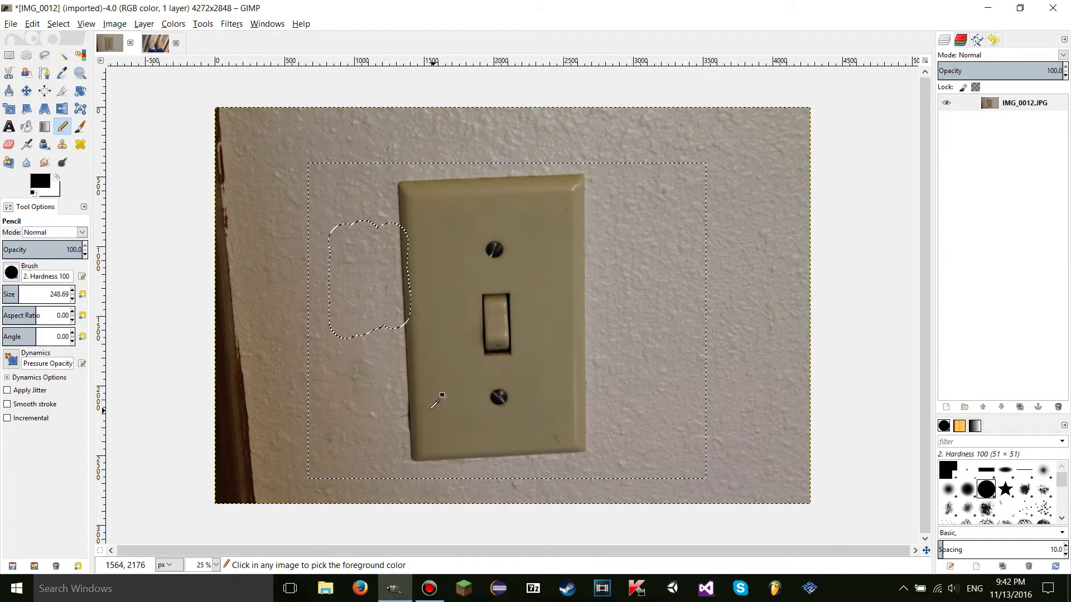
Return to Quick Mask and undo the black wall patch and the gray area painted in the mask.
{"action": "key", "text": "shift+q"}
{"action": "key", "text": "ctrl+z"}
{"action": "key", "text": "ctrl+z"}
{"action": "key", "text": "ctrl+z"}
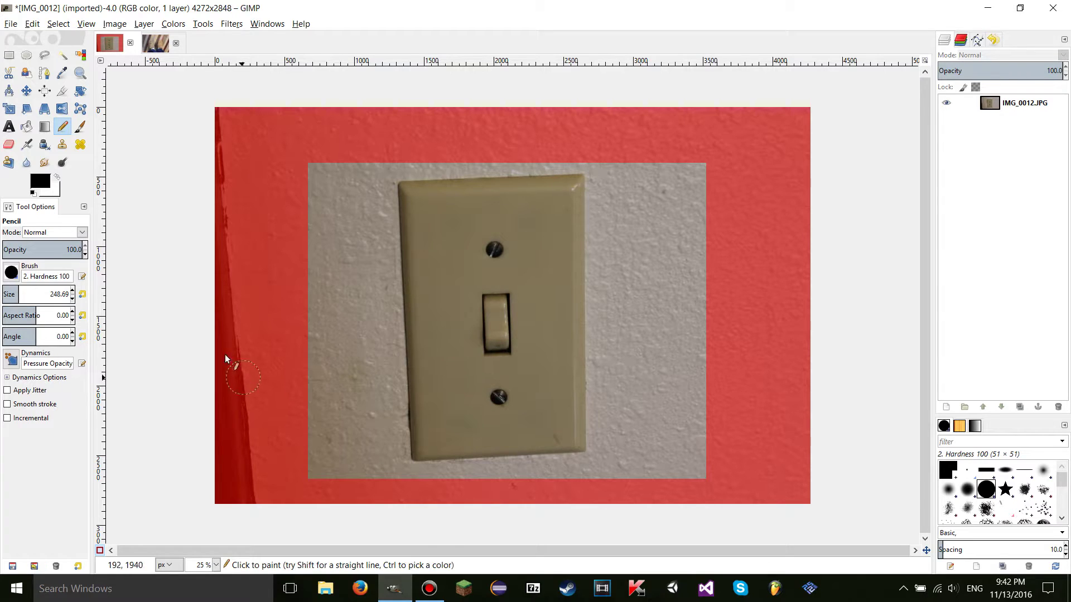
Choose the Blend tool, turn off Quick Mask and clear the rectangular selection.
{"action": "left_click", "coordinate": [46, 128]}
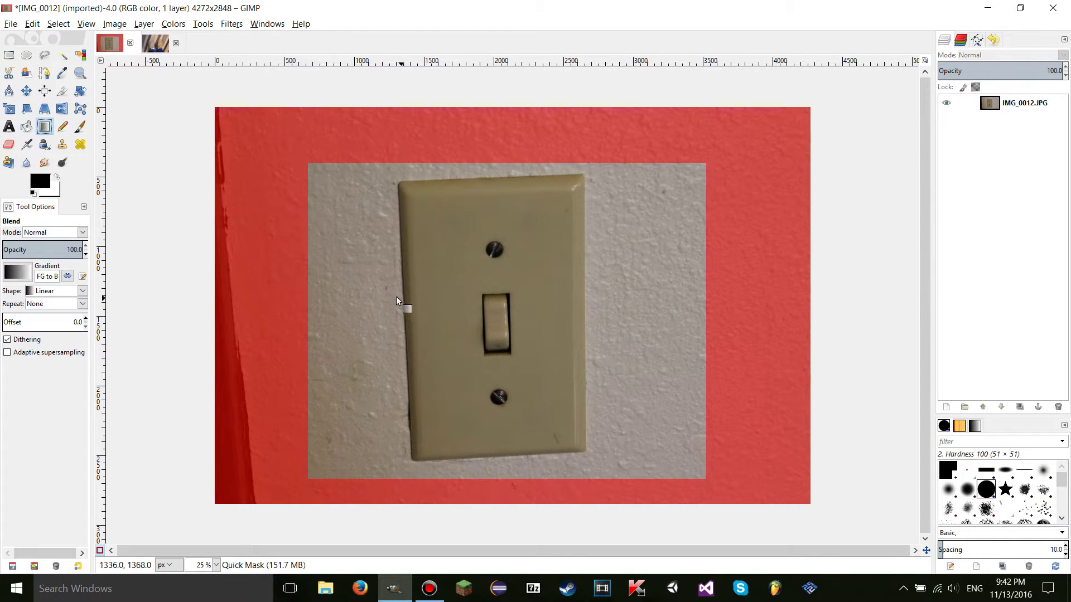
{"action": "left_click", "coordinate": [100, 551]}
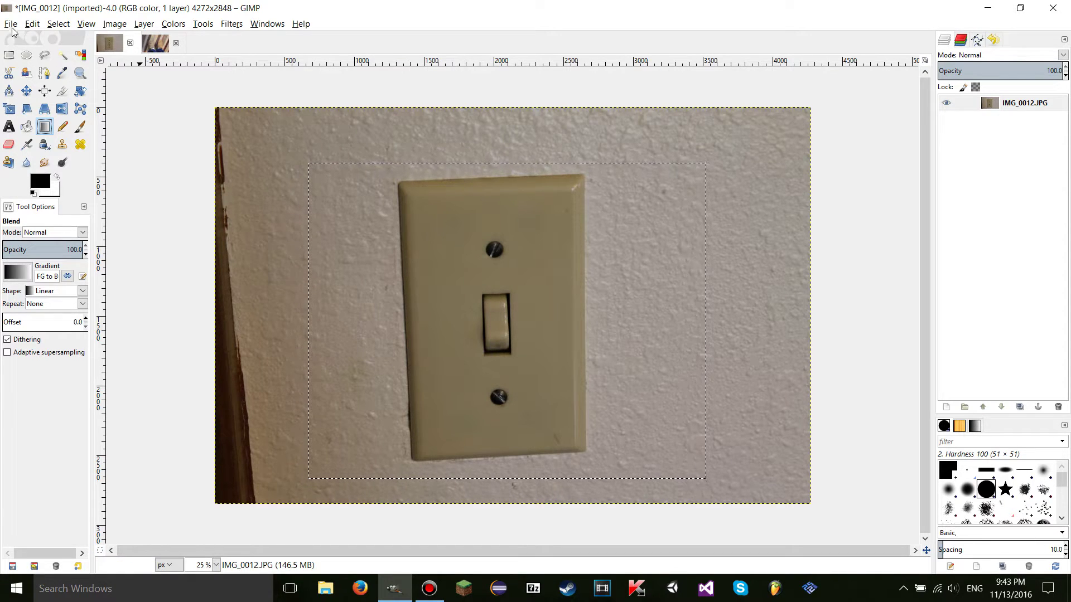
{"action": "left_click", "coordinate": [58, 24]}
{"action": "left_click", "coordinate": [99, 52]}
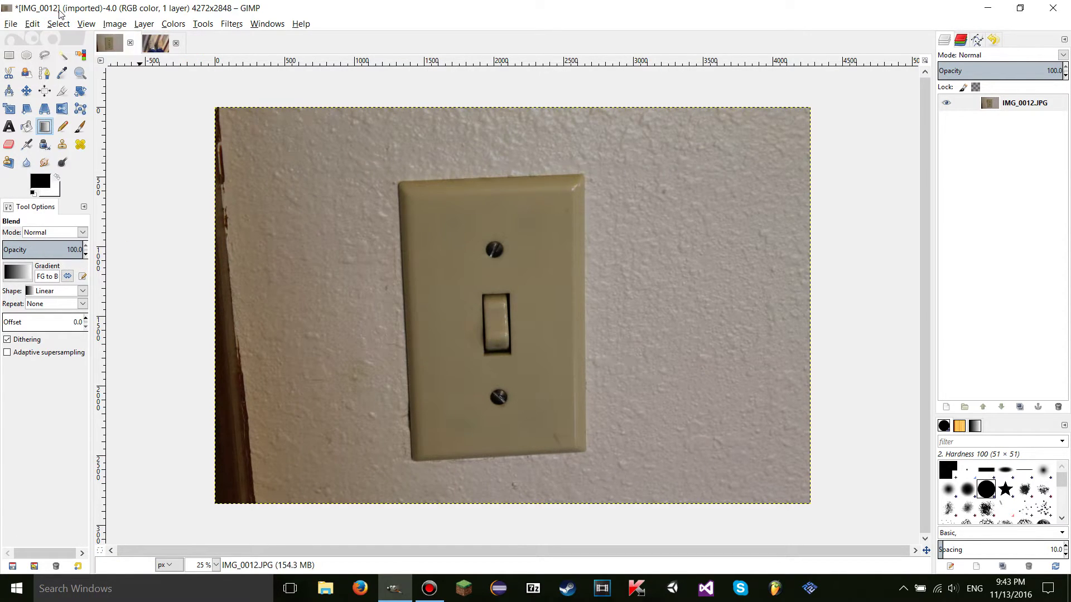
Create a gradual selection by applying a linear black-to-white gradient from the left wall to right of the plate in Quick Mask.
{"action": "left_click", "coordinate": [101, 551]}
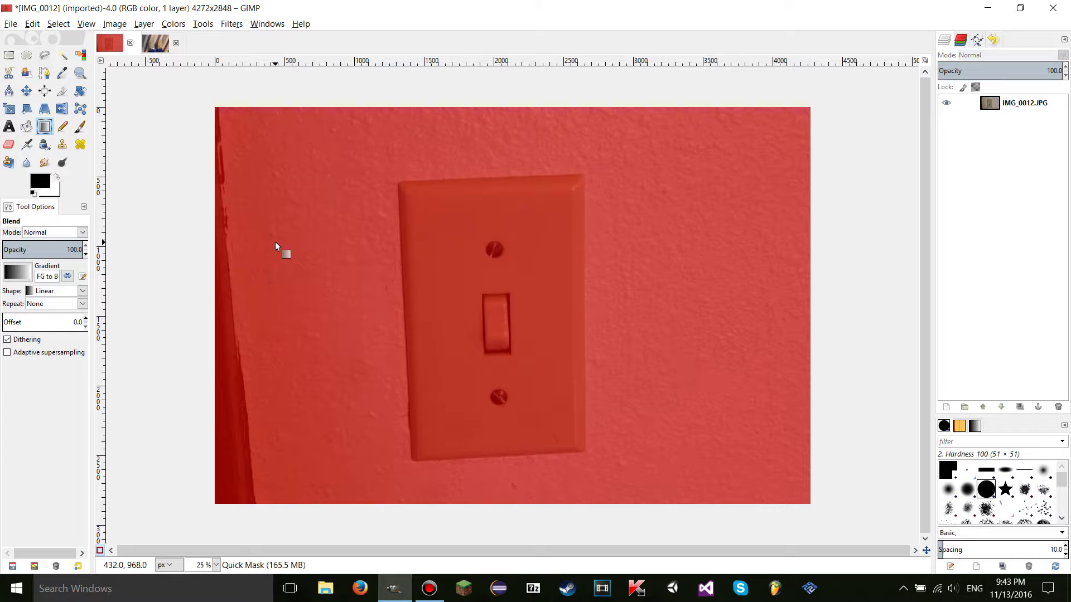
{"action": "left_click_drag", "start_coordinate": [286, 262], "coordinate": [636, 264]}
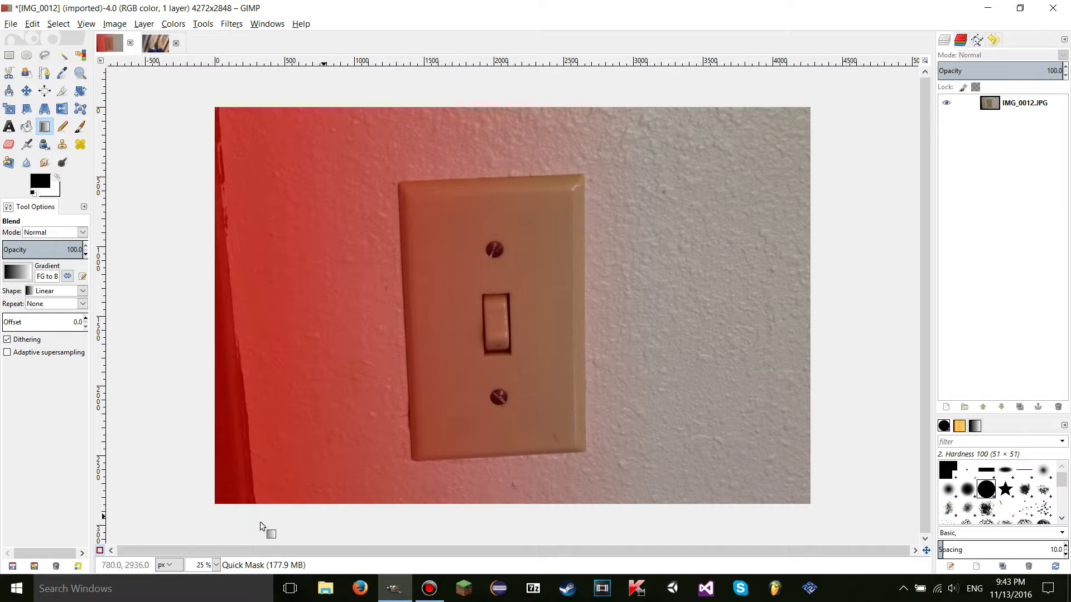
{"action": "left_click", "coordinate": [100, 551]}
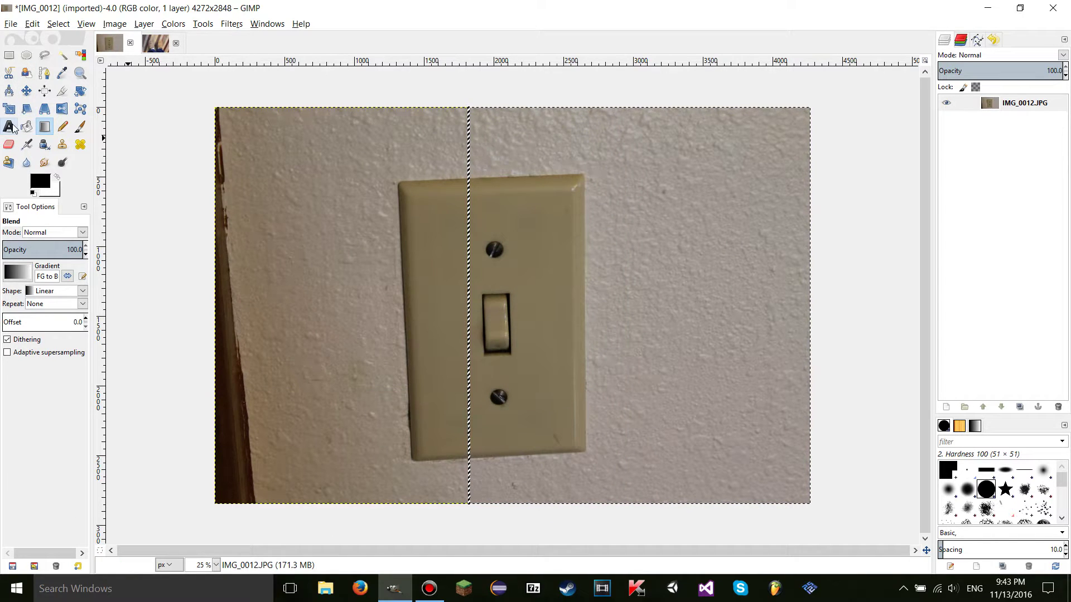
Paint black Pencil strokes through the gradient selection, from the wall right of the plate across the upper half of the photo.
{"action": "left_click", "coordinate": [62, 126]}
{"action": "mouse_move", "coordinate": [758, 192]}
{"action": "left_mouse_down"}
{"action": "mouse_move", "coordinate": [776, 295]}
{"action": "mouse_move", "coordinate": [790, 244]}
{"action": "mouse_move", "coordinate": [772, 249]}
{"action": "mouse_move", "coordinate": [761, 233]}
{"action": "mouse_move", "coordinate": [778, 300]}
{"action": "left_mouse_up"}
{"action": "mouse_move", "coordinate": [755, 259]}
{"action": "left_mouse_down"}
{"action": "mouse_move", "coordinate": [761, 272]}
{"action": "mouse_move", "coordinate": [698, 292]}
{"action": "mouse_move", "coordinate": [577, 293]}
{"action": "left_mouse_up"}
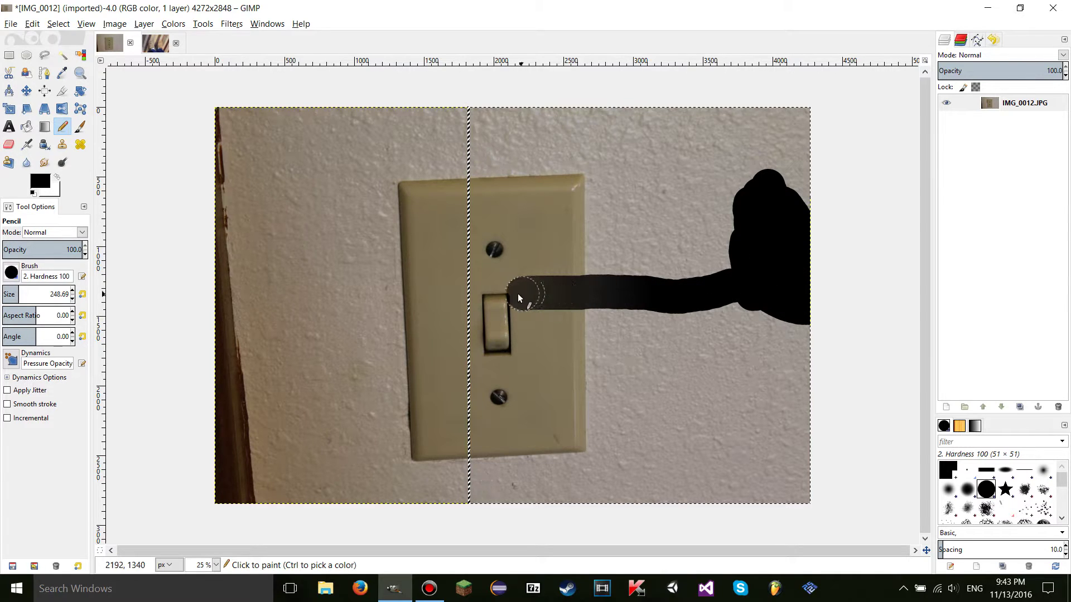
{"action": "mouse_move", "coordinate": [489, 298]}
{"action": "left_mouse_down"}
{"action": "mouse_move", "coordinate": [265, 293]}
{"action": "mouse_move", "coordinate": [246, 276]}
{"action": "mouse_move", "coordinate": [810, 284]}
{"action": "mouse_move", "coordinate": [447, 242]}
{"action": "mouse_move", "coordinate": [267, 202]}
{"action": "mouse_move", "coordinate": [262, 190]}
{"action": "mouse_move", "coordinate": [659, 220]}
{"action": "mouse_move", "coordinate": [672, 212]}
{"action": "mouse_move", "coordinate": [375, 149]}
{"action": "mouse_move", "coordinate": [770, 128]}
{"action": "mouse_move", "coordinate": [446, 95]}
{"action": "mouse_move", "coordinate": [559, 160]}
{"action": "mouse_move", "coordinate": [555, 197]}
{"action": "left_mouse_up"}
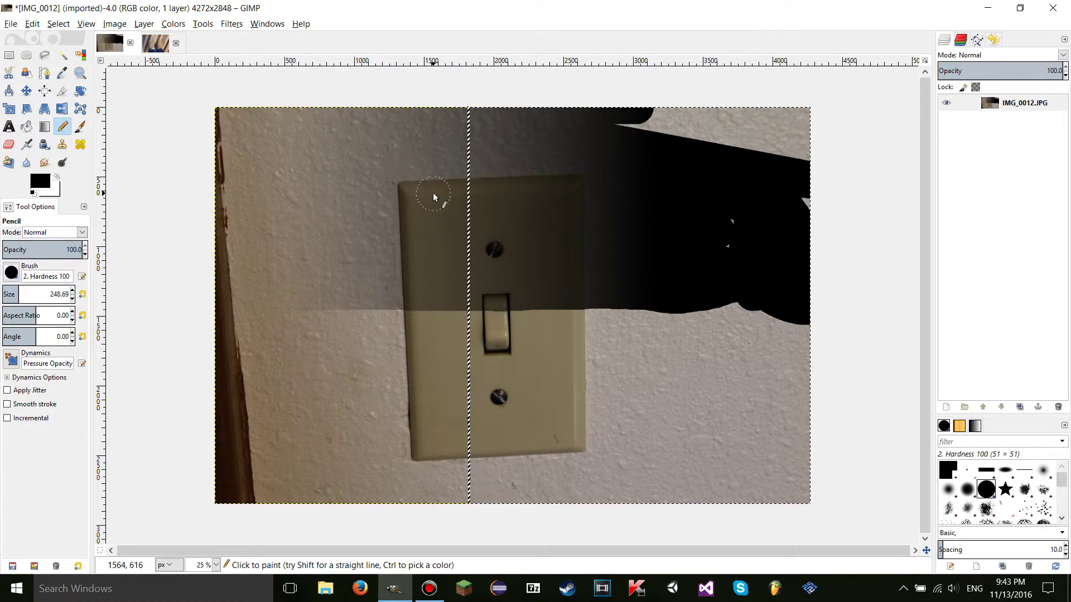
Add single black Pencil dabs through the gradient selection around the plate's upper screw and on the neighbouring wall.
{"action": "left_click", "coordinate": [498, 258]}
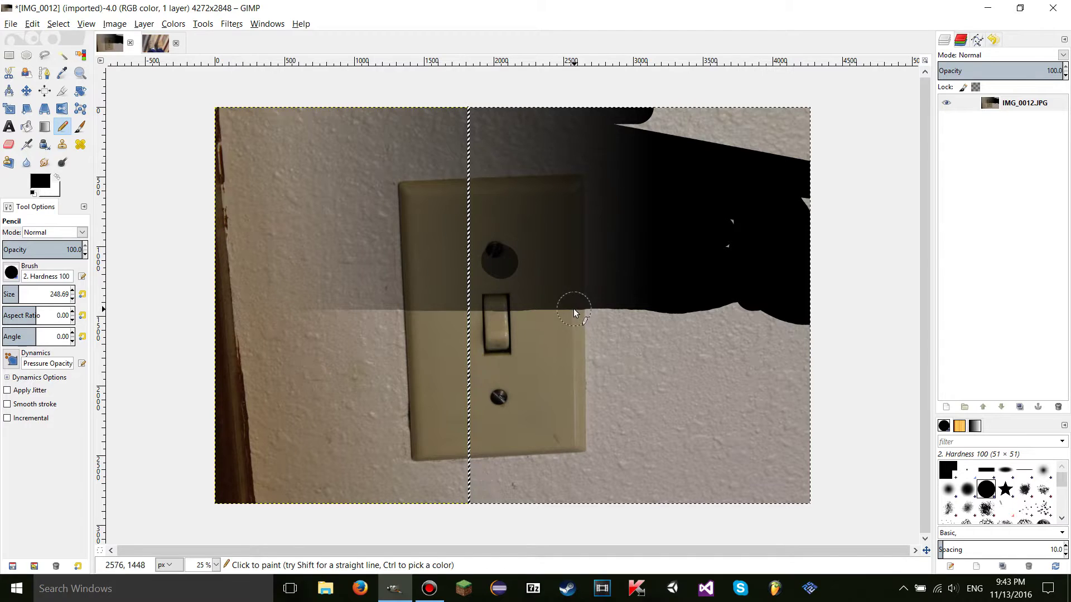
{"action": "left_click", "coordinate": [501, 274]}
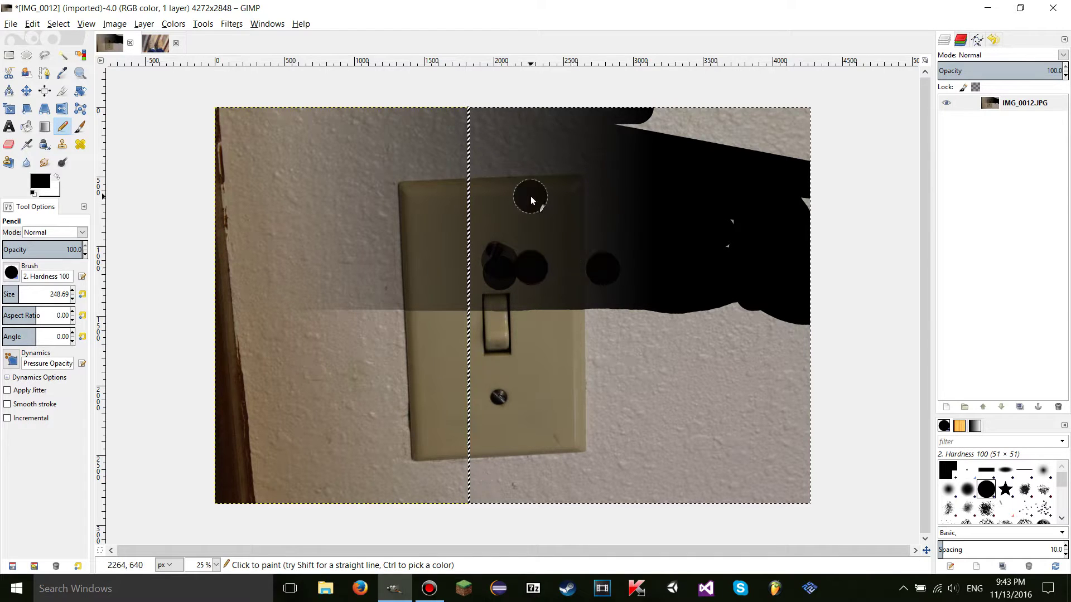
{"action": "left_click", "coordinate": [489, 217]}
{"action": "left_click", "coordinate": [456, 225]}
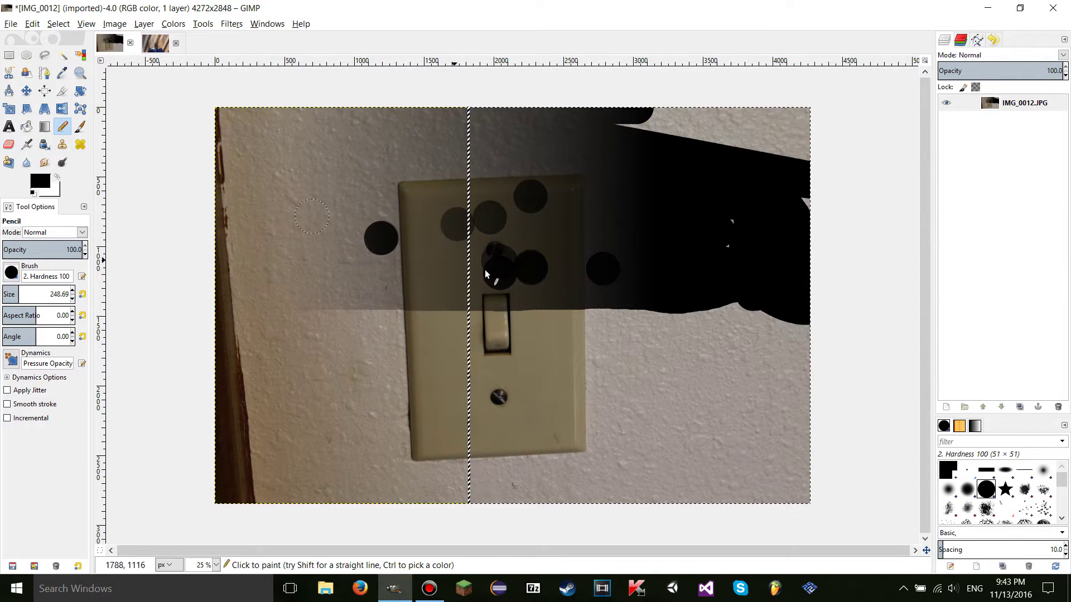
Paint further black strokes across the switch and upper part of the plate, and undo them.
{"action": "mouse_move", "coordinate": [715, 313]}
{"action": "left_mouse_down"}
{"action": "mouse_move", "coordinate": [439, 322]}
{"action": "mouse_move", "coordinate": [218, 307]}
{"action": "left_mouse_up"}
{"action": "mouse_move", "coordinate": [445, 331]}
{"action": "left_mouse_down"}
{"action": "mouse_move", "coordinate": [666, 348]}
{"action": "mouse_move", "coordinate": [407, 349]}
{"action": "mouse_move", "coordinate": [389, 231]}
{"action": "mouse_move", "coordinate": [483, 235]}
{"action": "mouse_move", "coordinate": [539, 207]}
{"action": "mouse_move", "coordinate": [442, 153]}
{"action": "mouse_move", "coordinate": [359, 157]}
{"action": "mouse_move", "coordinate": [408, 153]}
{"action": "mouse_move", "coordinate": [380, 166]}
{"action": "mouse_move", "coordinate": [369, 232]}
{"action": "mouse_move", "coordinate": [404, 241]}
{"action": "mouse_move", "coordinate": [341, 233]}
{"action": "left_mouse_up"}
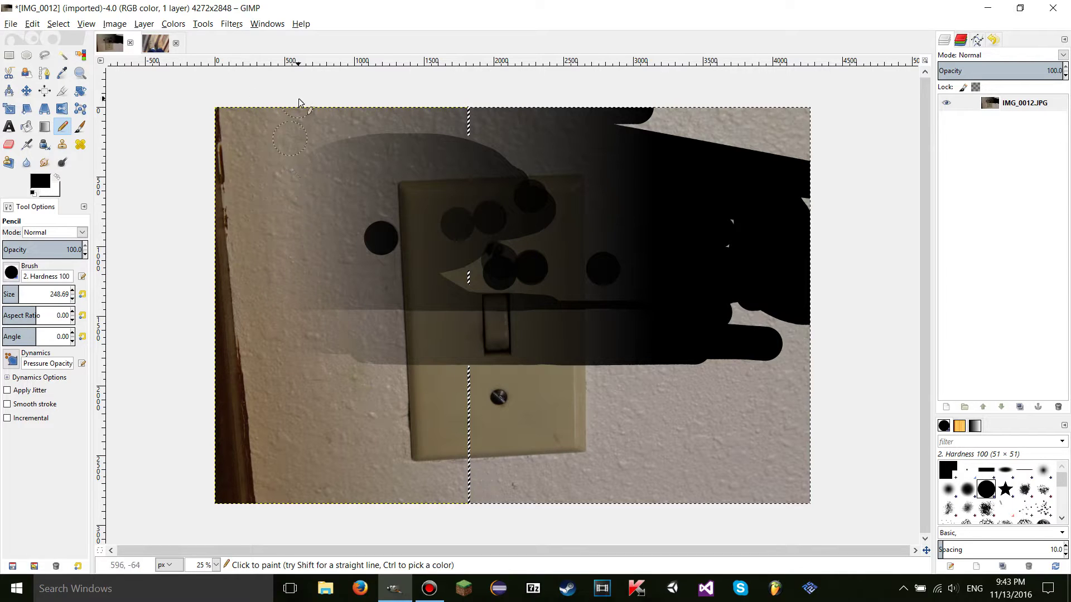
{"action": "mouse_move", "coordinate": [311, 156]}
{"action": "left_mouse_down"}
{"action": "mouse_move", "coordinate": [426, 106]}
{"action": "mouse_move", "coordinate": [482, 99]}
{"action": "mouse_move", "coordinate": [456, 113]}
{"action": "mouse_move", "coordinate": [506, 114]}
{"action": "mouse_move", "coordinate": [483, 119]}
{"action": "mouse_move", "coordinate": [493, 145]}
{"action": "mouse_move", "coordinate": [518, 97]}
{"action": "mouse_move", "coordinate": [546, 167]}
{"action": "mouse_move", "coordinate": [522, 202]}
{"action": "mouse_move", "coordinate": [508, 130]}
{"action": "mouse_move", "coordinate": [553, 207]}
{"action": "mouse_move", "coordinate": [571, 215]}
{"action": "mouse_move", "coordinate": [557, 247]}
{"action": "mouse_move", "coordinate": [509, 287]}
{"action": "mouse_move", "coordinate": [461, 286]}
{"action": "left_mouse_up"}
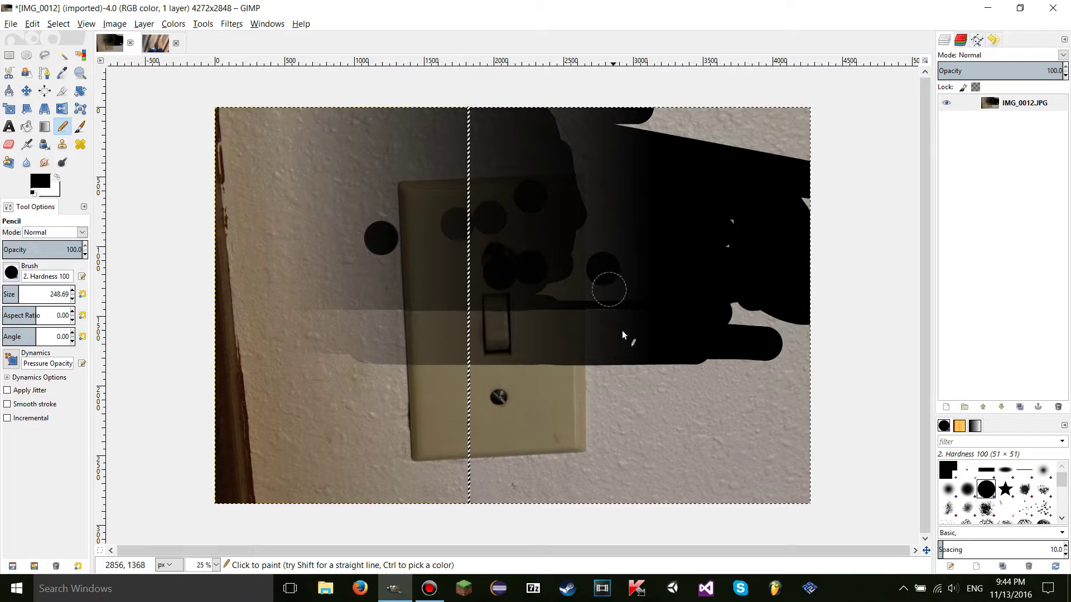
{"action": "key", "text": "ctrl+z"}
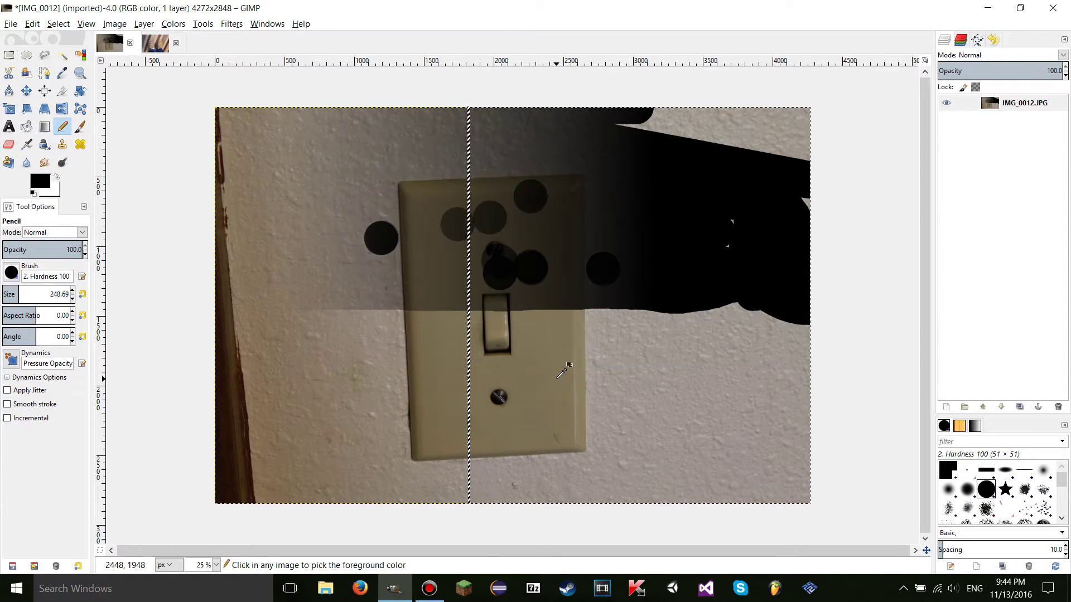
{"action": "key", "text": "ctrl+z"}
{"action": "key", "text": "ctrl+z"}
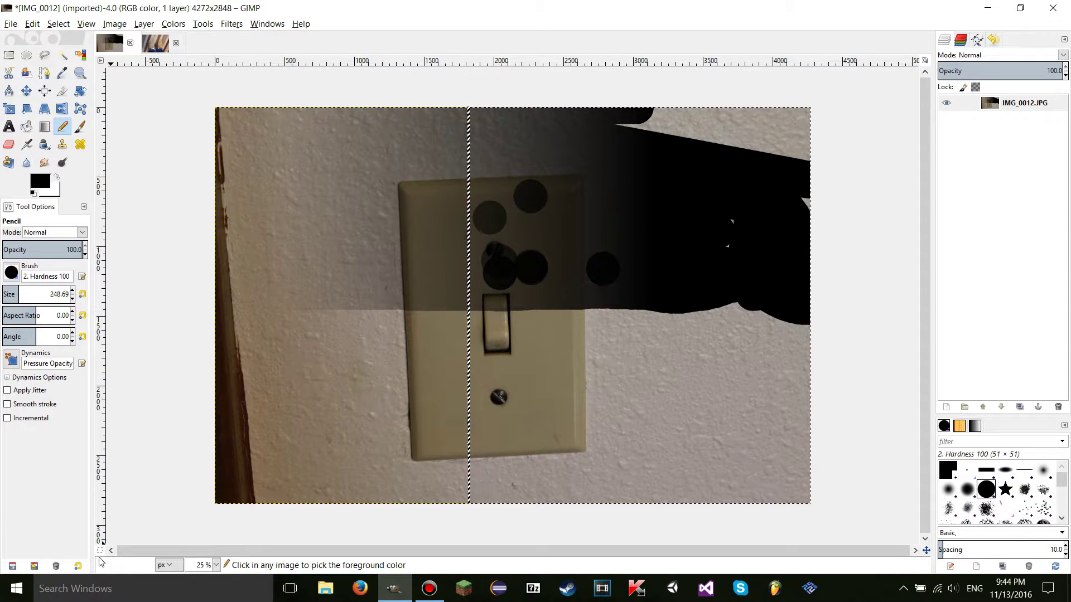
Undo the remaining black paint and the Quick Mask gradient, and clear the selection.
{"action": "left_click", "coordinate": [58, 23]}
{"action": "left_click", "coordinate": [61, 51]}
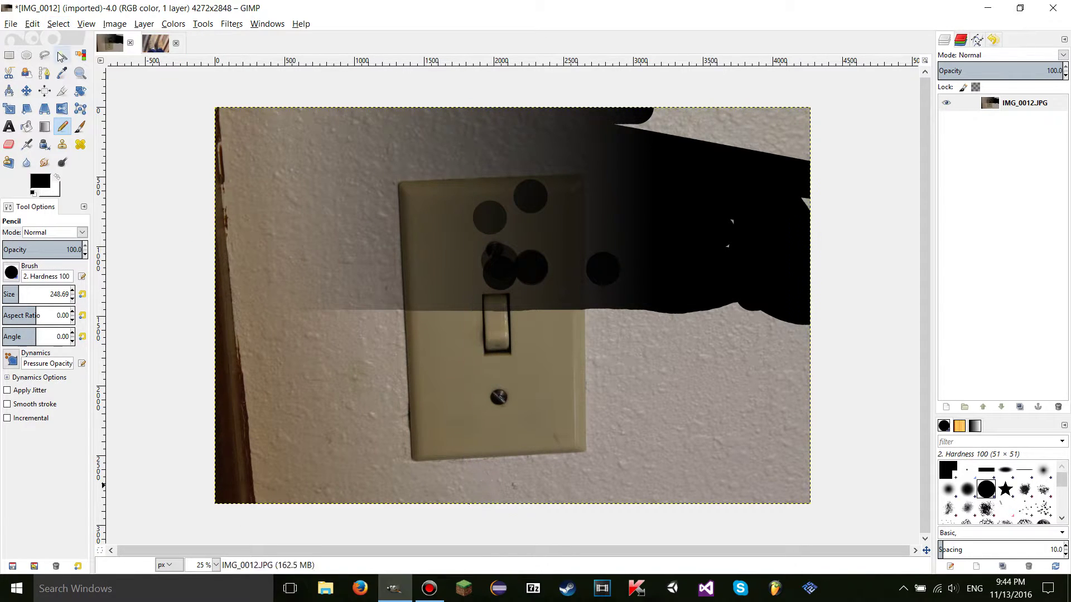
{"action": "key", "text": "ctrl+z"}
{"action": "key", "text": "ctrl+z"}
{"action": "key", "text": "ctrl+z"}
{"action": "key", "text": "ctrl+z"}
{"action": "key", "text": "ctrl+z"}
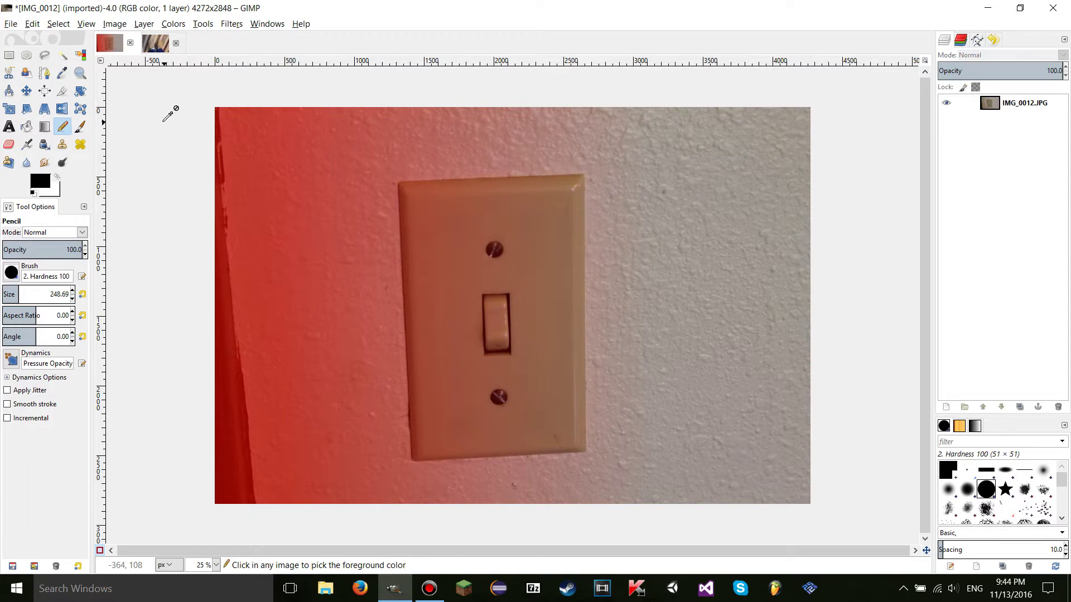
{"action": "key", "text": "ctrl+z"}
{"action": "key", "text": "ctrl+z"}
{"action": "left_click", "coordinate": [58, 23]}
{"action": "left_click", "coordinate": [65, 54]}
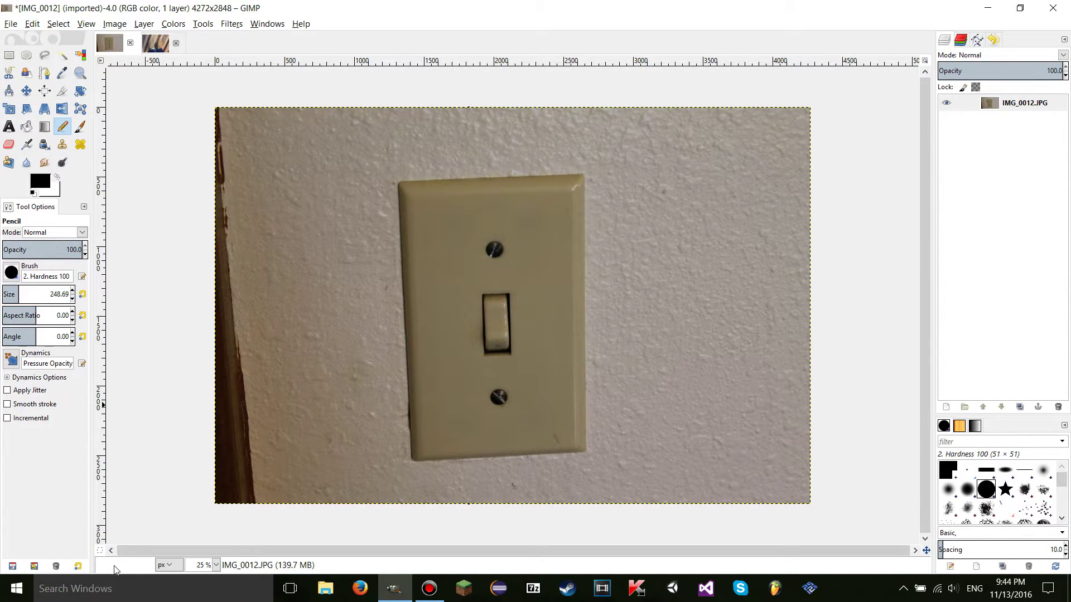
Turn on Quick Mask and use Bucket Fill on the whole mask, first with black and again with white.
{"action": "left_click", "coordinate": [100, 550]}
{"action": "left_click", "coordinate": [26, 127]}
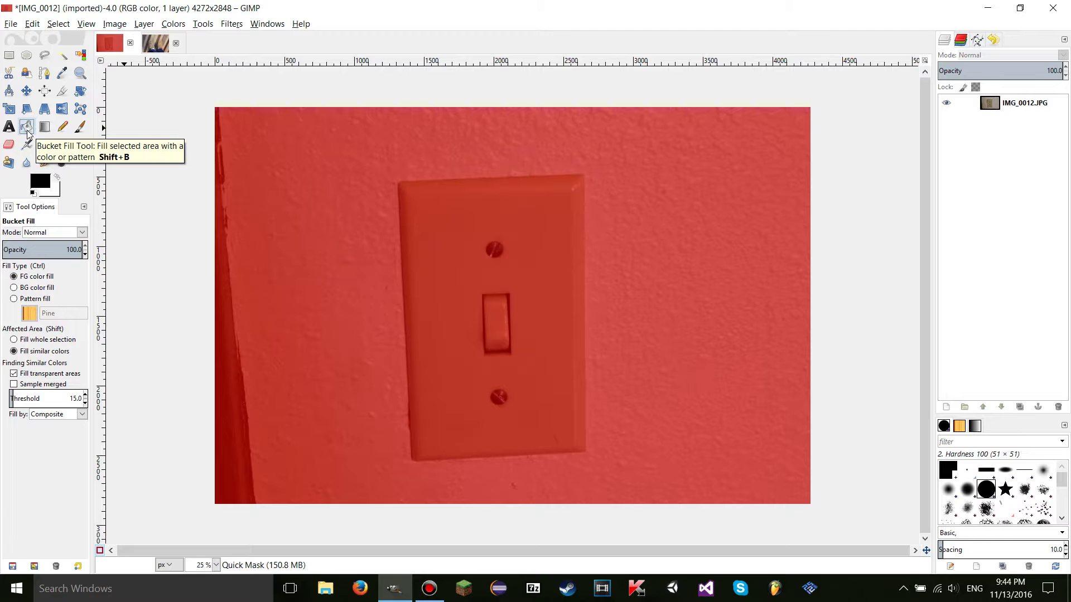
{"action": "left_click", "coordinate": [531, 274]}
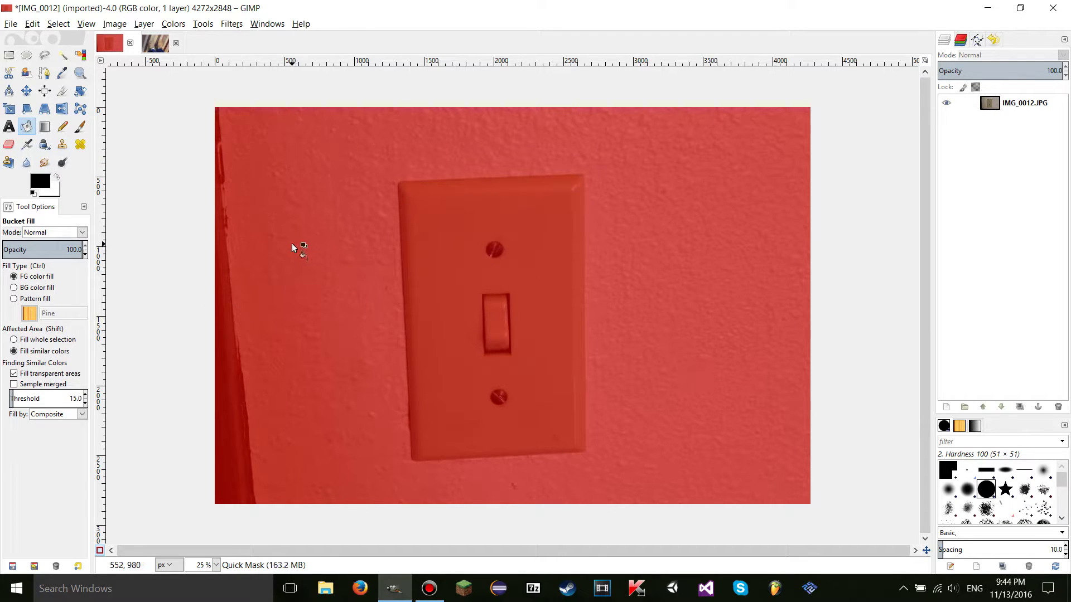
{"action": "left_click", "coordinate": [57, 178]}
{"action": "left_click", "coordinate": [500, 222]}
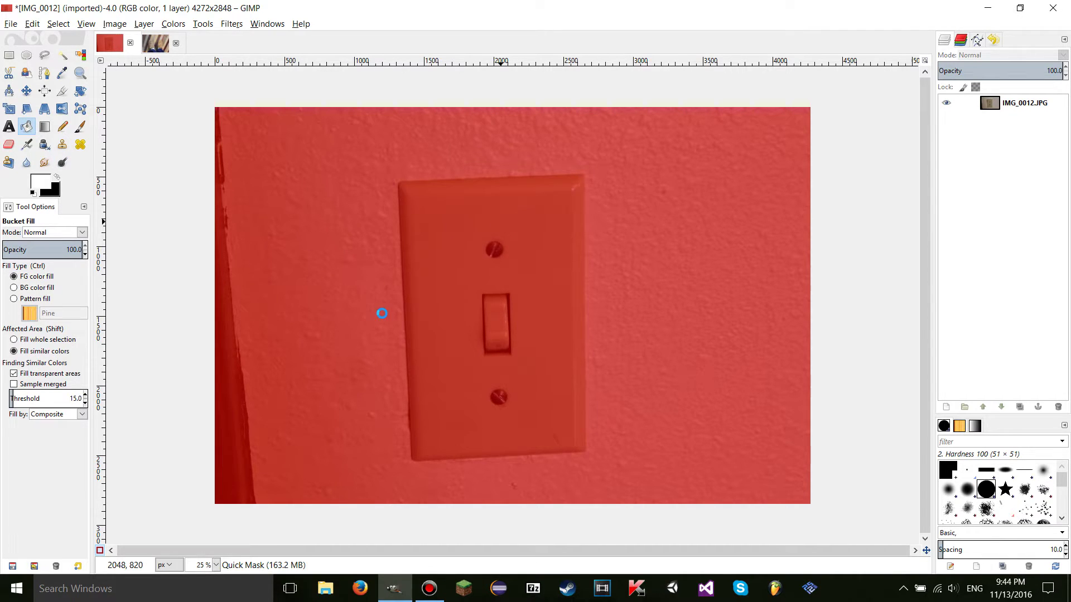
{"action": "left_click", "coordinate": [56, 177]}
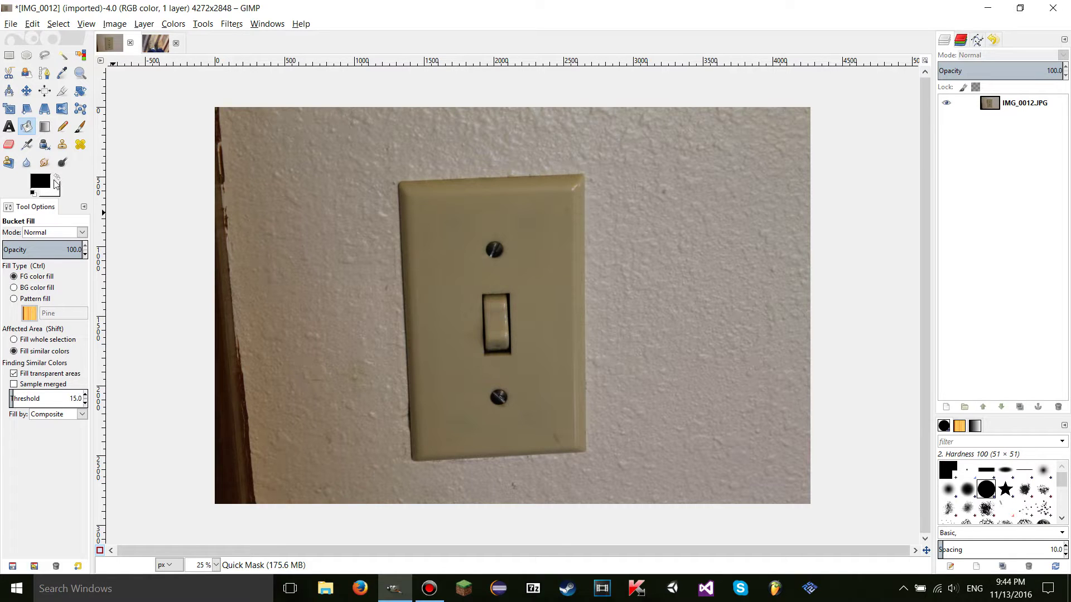
Turn off Quick Mask and clear the whole-image selection.
{"action": "left_click", "coordinate": [100, 550]}
{"action": "left_click", "coordinate": [58, 23]}
{"action": "left_click", "coordinate": [73, 58]}
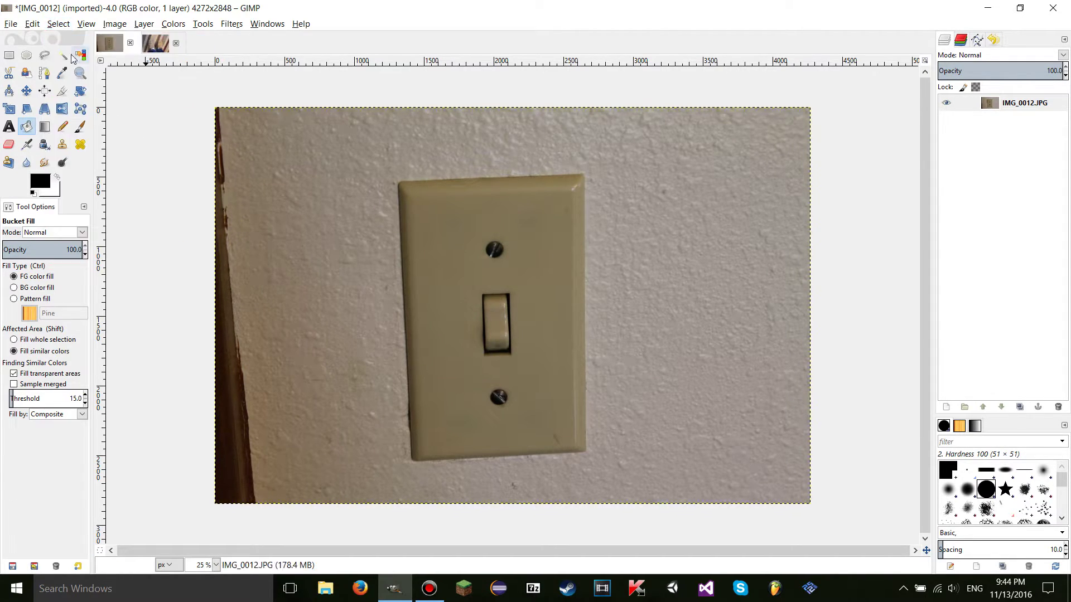
Turn on Quick Mask and draw a closed white Pencil loop across the switch plate and the wall on both sides.
{"action": "left_click", "coordinate": [100, 551]}
{"action": "left_click", "coordinate": [62, 127]}
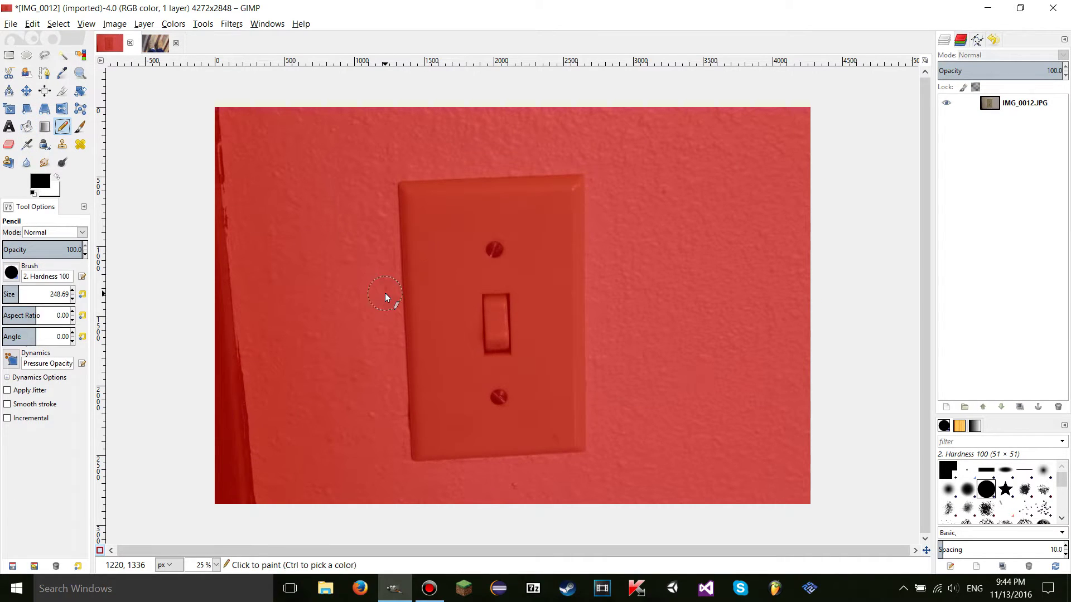
{"action": "left_click", "coordinate": [59, 177]}
{"action": "mouse_move", "coordinate": [455, 313]}
{"action": "left_mouse_down"}
{"action": "mouse_move", "coordinate": [613, 193]}
{"action": "mouse_move", "coordinate": [692, 363]}
{"action": "mouse_move", "coordinate": [554, 445]}
{"action": "mouse_move", "coordinate": [339, 405]}
{"action": "mouse_move", "coordinate": [347, 251]}
{"action": "mouse_move", "coordinate": [464, 313]}
{"action": "left_mouse_up"}
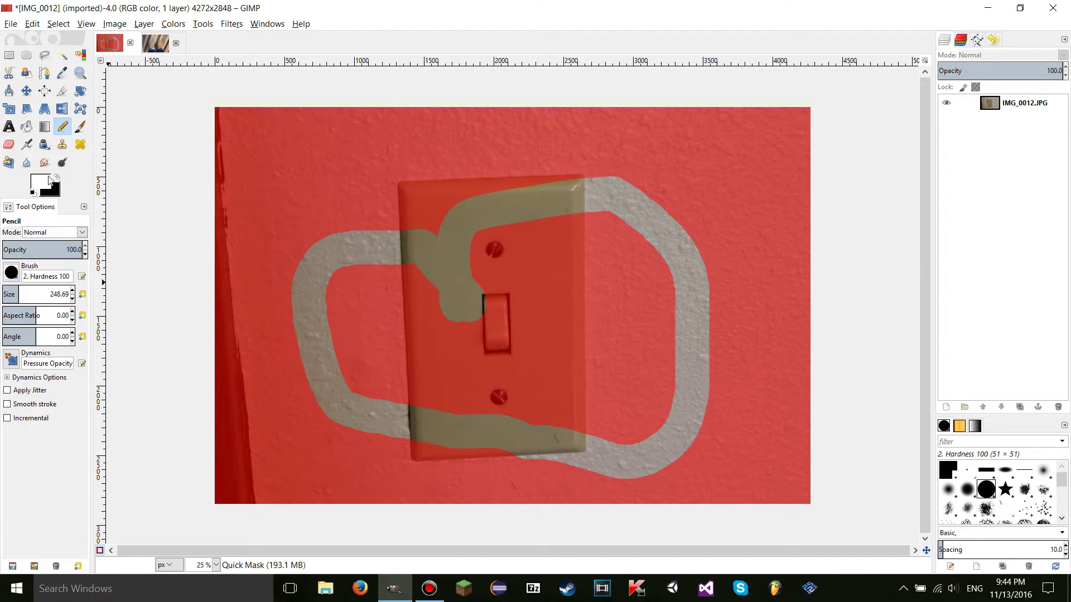
Bucket-fill the inside of the loop with white and turn the mask into a selection.
{"action": "left_click", "coordinate": [27, 127]}
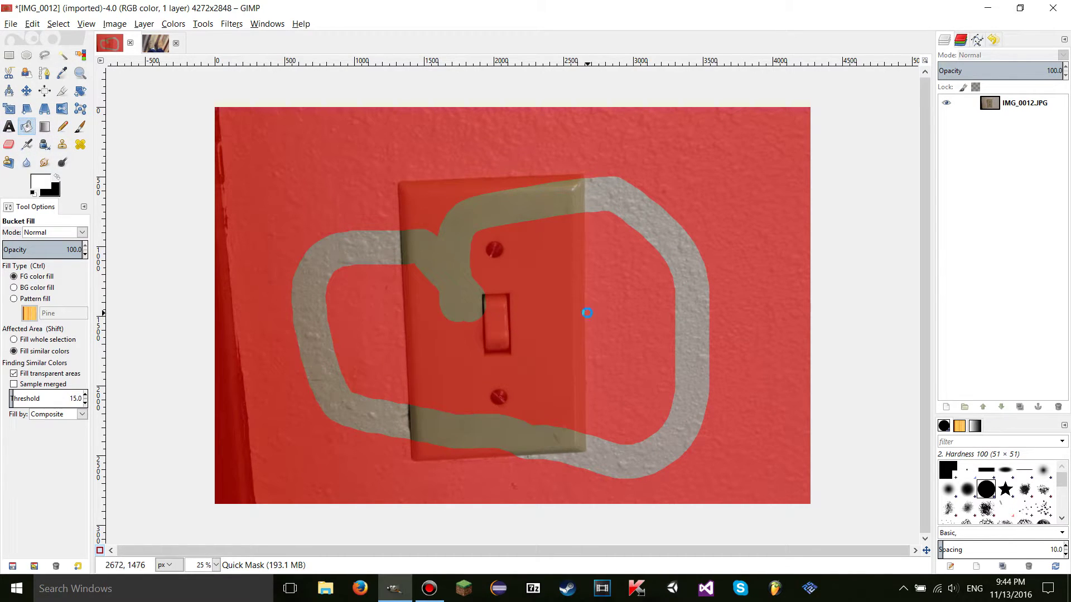
{"action": "left_click", "coordinate": [591, 312]}
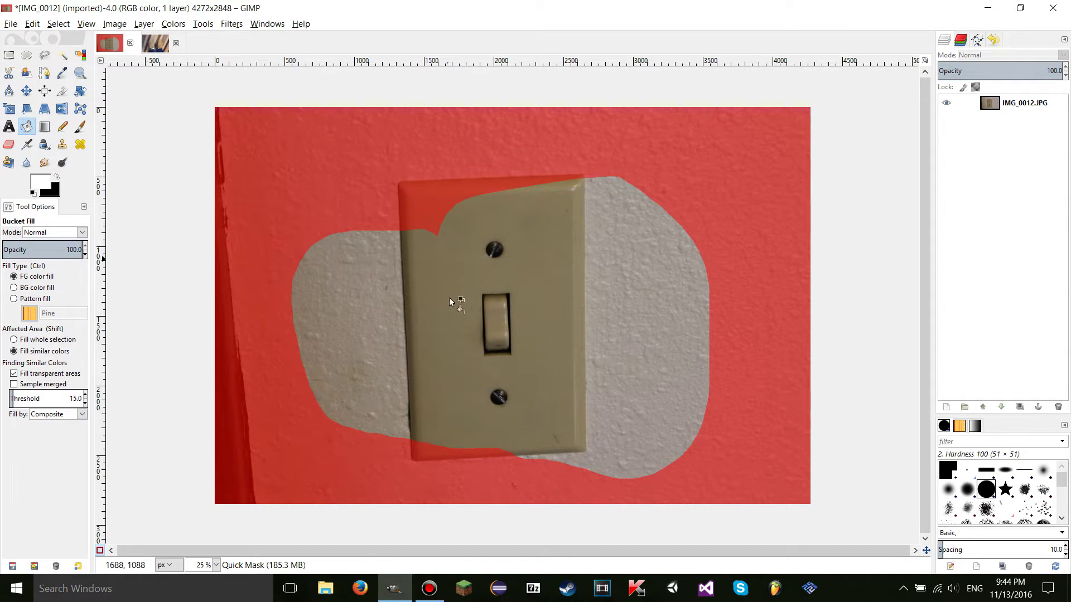
{"action": "left_click", "coordinate": [100, 551]}
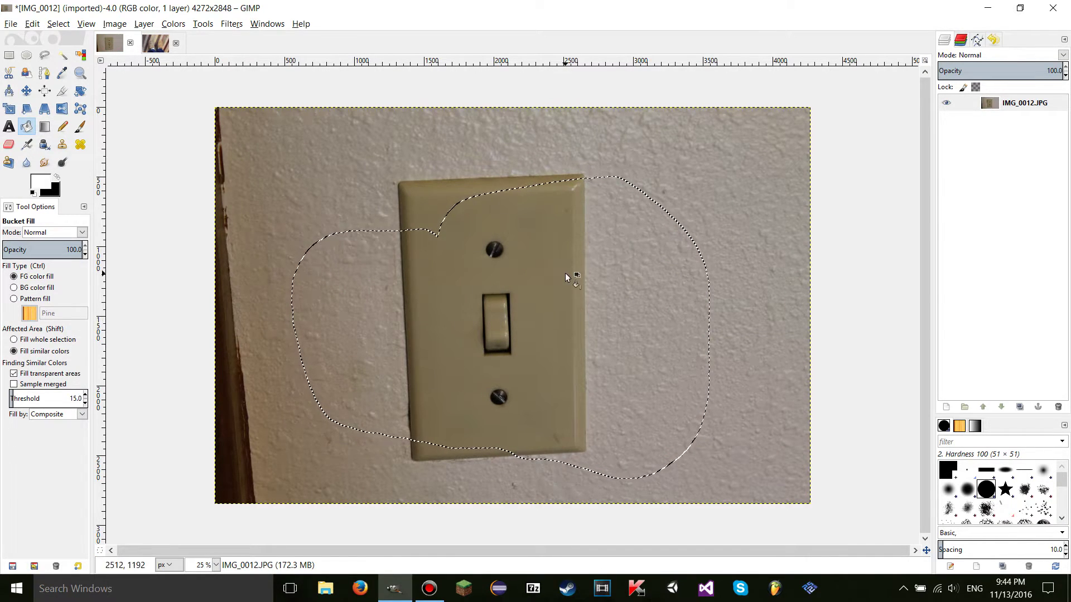
Clear the selection and paint freehand white Pencil strokes over the plate, switch and wall in a fresh Quick Mask.
{"action": "left_click", "coordinate": [58, 23]}
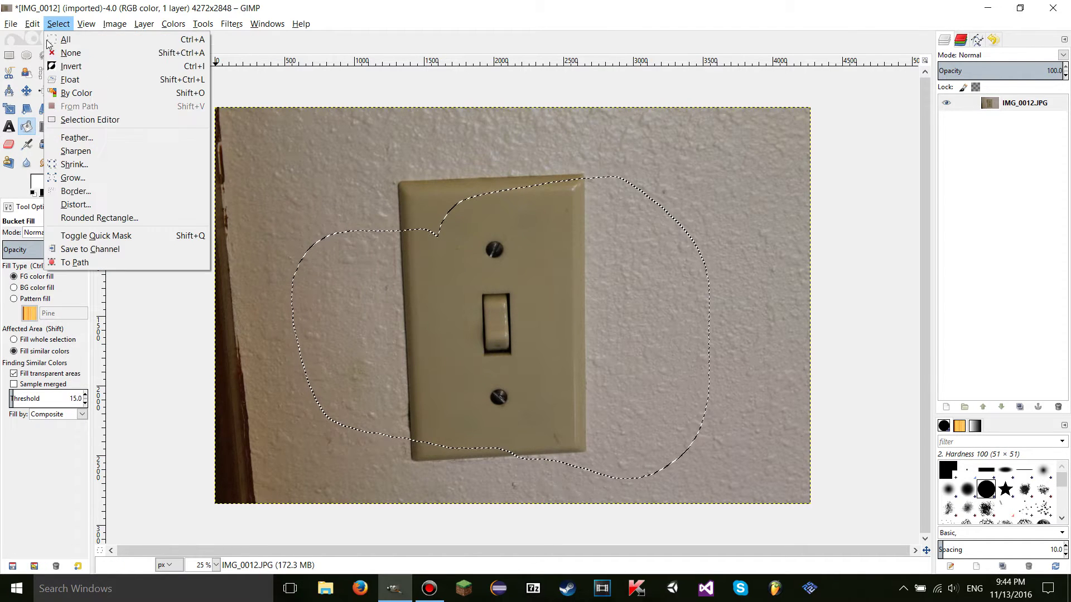
{"action": "left_click", "coordinate": [73, 61]}
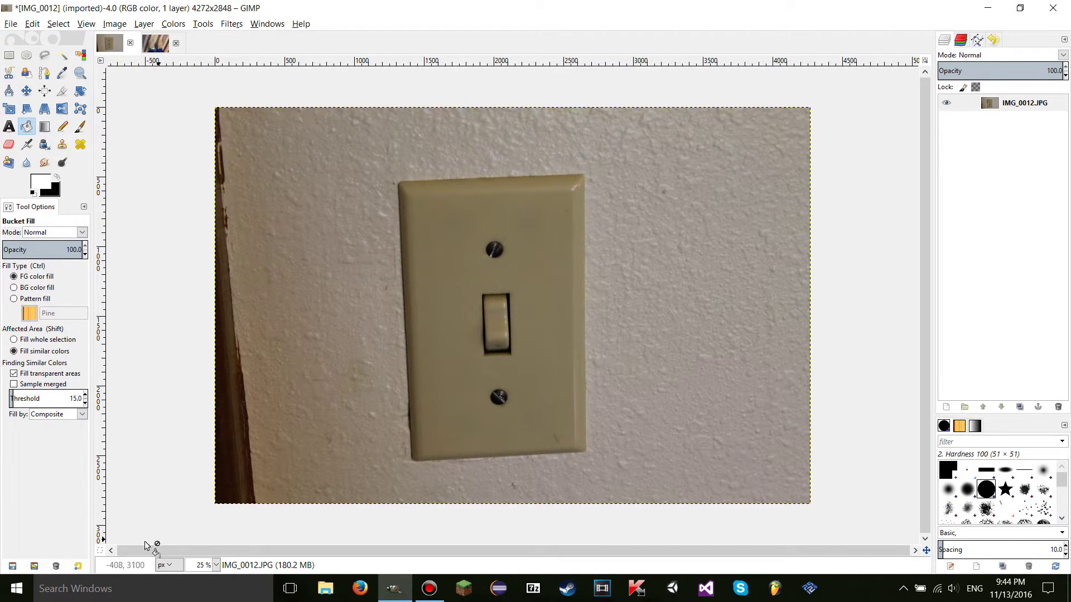
{"action": "left_click", "coordinate": [99, 551]}
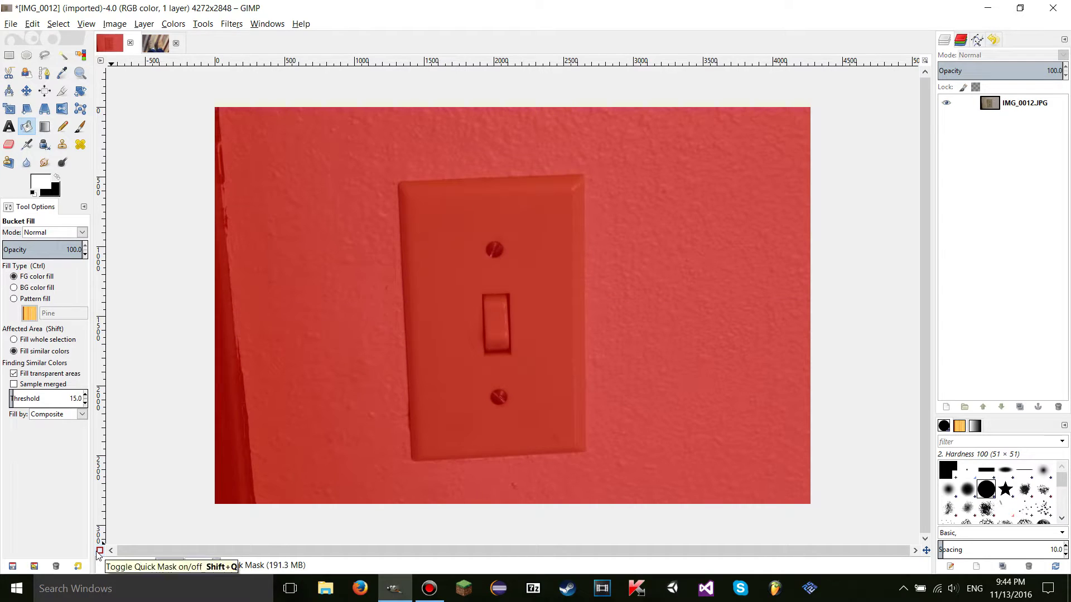
{"action": "left_click", "coordinate": [62, 127]}
{"action": "mouse_move", "coordinate": [433, 333]}
{"action": "left_mouse_down"}
{"action": "mouse_move", "coordinate": [402, 198]}
{"action": "mouse_move", "coordinate": [475, 193]}
{"action": "mouse_move", "coordinate": [506, 310]}
{"action": "left_mouse_up"}
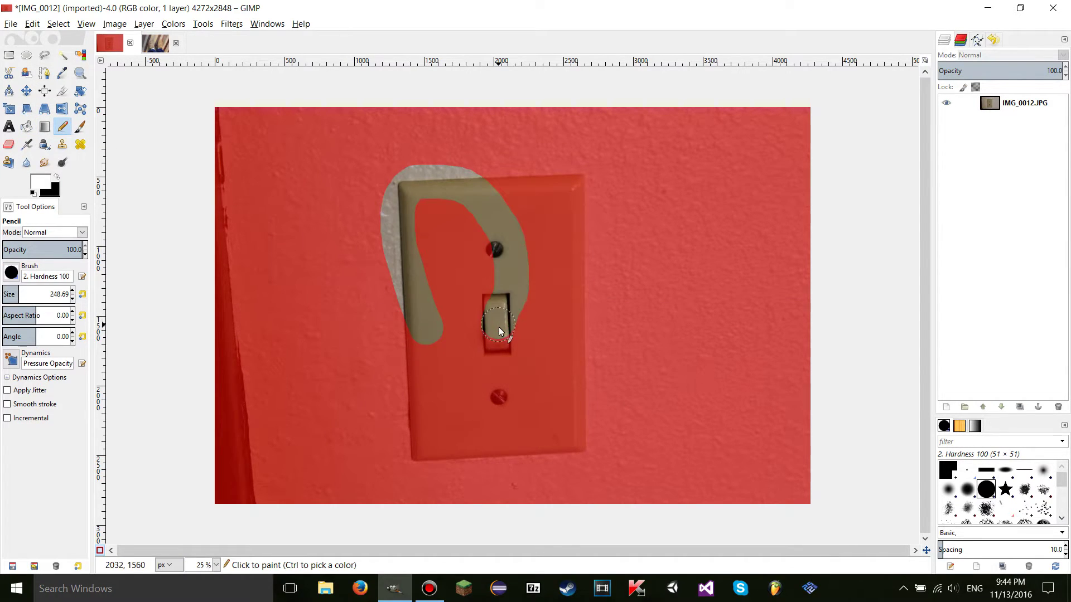
{"action": "mouse_move", "coordinate": [581, 386]}
{"action": "left_mouse_down"}
{"action": "mouse_move", "coordinate": [594, 413]}
{"action": "mouse_move", "coordinate": [733, 458]}
{"action": "left_mouse_up"}
{"action": "mouse_move", "coordinate": [398, 319]}
{"action": "left_mouse_down"}
{"action": "mouse_move", "coordinate": [223, 296]}
{"action": "mouse_move", "coordinate": [502, 349]}
{"action": "mouse_move", "coordinate": [391, 353]}
{"action": "left_mouse_up"}
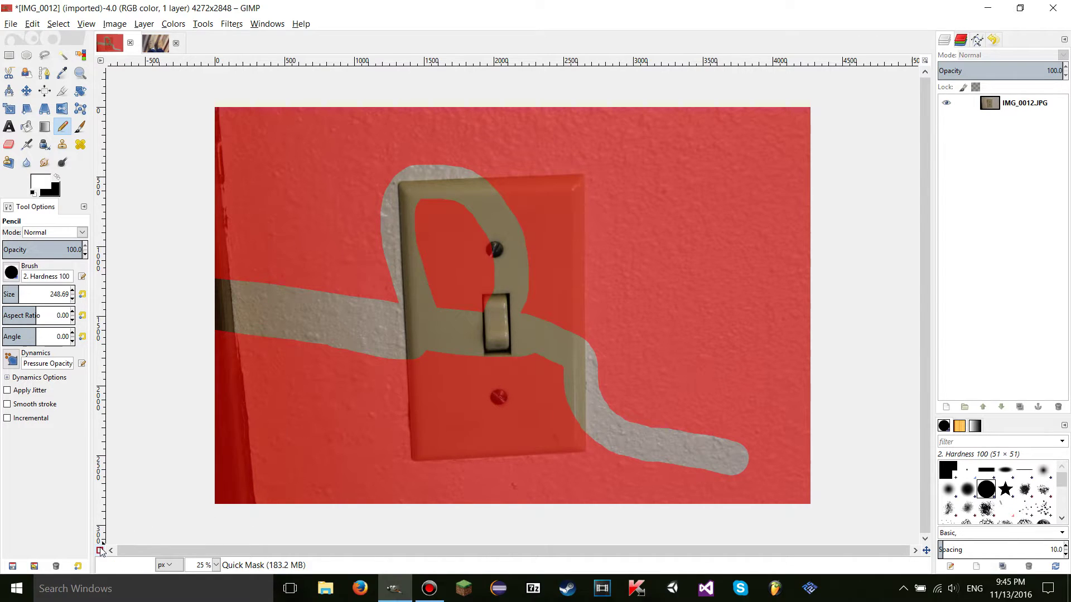
Repeat the last Gaussian Blur on the painted mask and turn off Quick Mask to get a soft-edged selection.
{"action": "left_click", "coordinate": [232, 25]}
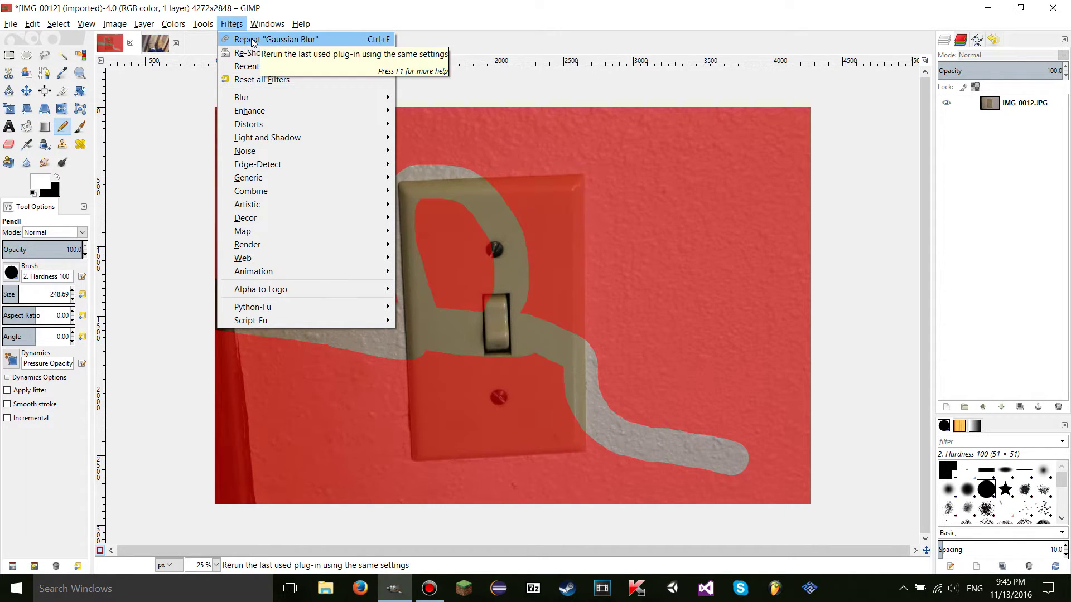
{"action": "left_click", "coordinate": [252, 41]}
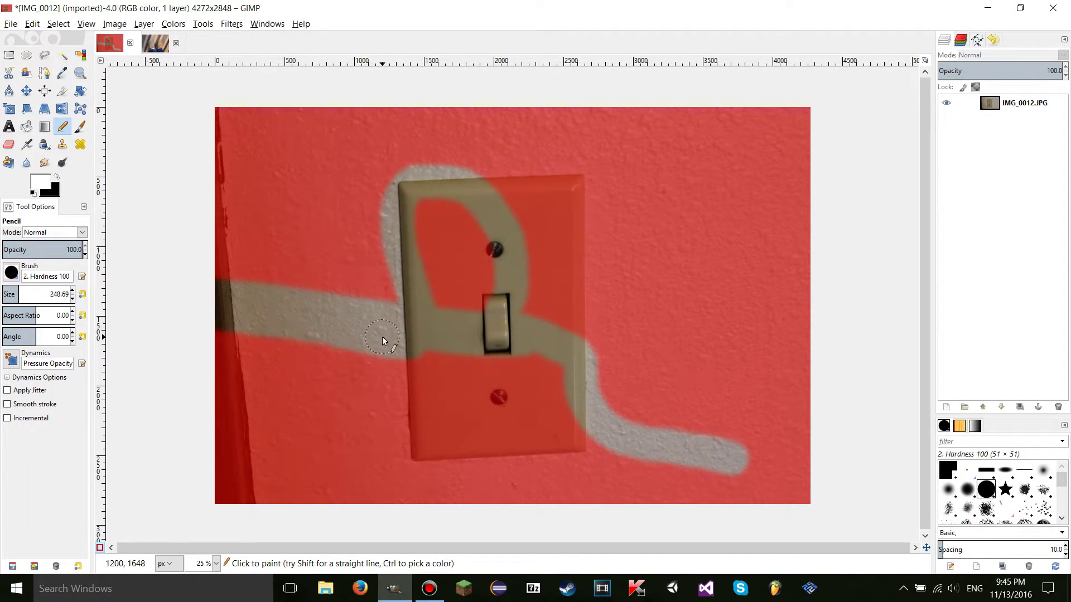
{"action": "left_click", "coordinate": [100, 547]}
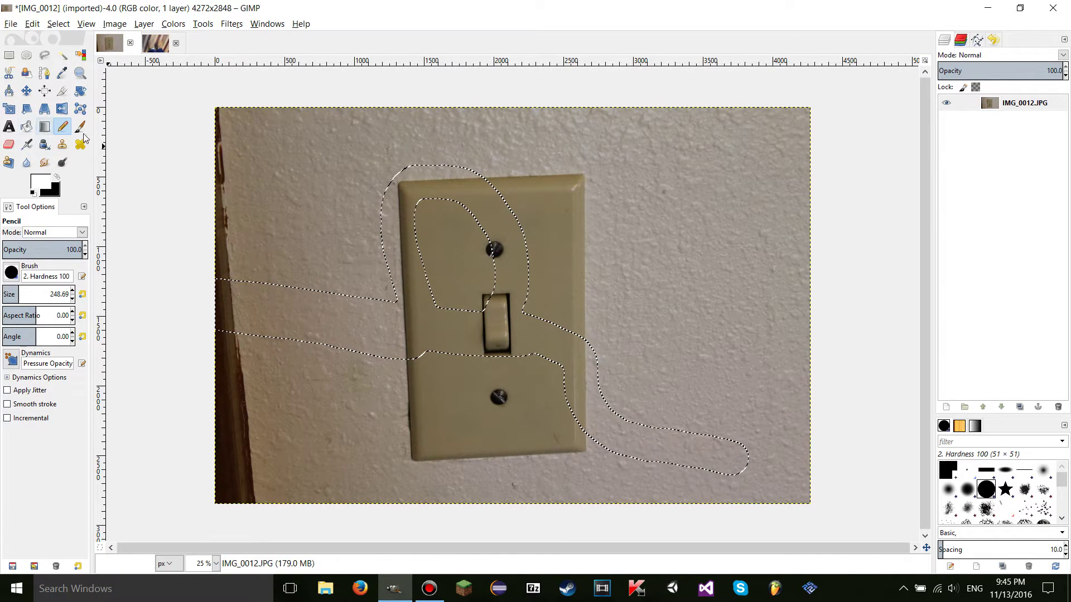
Paint the whole soft-edged selection black with the Pencil, and clear the selection.
{"action": "key", "text": "x"}
{"action": "mouse_move", "coordinate": [220, 310]}
{"action": "left_mouse_down"}
{"action": "mouse_move", "coordinate": [394, 315]}
{"action": "mouse_move", "coordinate": [415, 304]}
{"action": "left_mouse_up"}
{"action": "mouse_move", "coordinate": [370, 279]}
{"action": "left_mouse_down"}
{"action": "mouse_move", "coordinate": [162, 323]}
{"action": "mouse_move", "coordinate": [502, 282]}
{"action": "mouse_move", "coordinate": [310, 310]}
{"action": "mouse_move", "coordinate": [574, 363]}
{"action": "mouse_move", "coordinate": [591, 394]}
{"action": "mouse_move", "coordinate": [747, 449]}
{"action": "mouse_move", "coordinate": [741, 480]}
{"action": "left_mouse_up"}
{"action": "mouse_move", "coordinate": [397, 262]}
{"action": "left_mouse_down"}
{"action": "mouse_move", "coordinate": [424, 184]}
{"action": "mouse_move", "coordinate": [502, 212]}
{"action": "mouse_move", "coordinate": [508, 246]}
{"action": "mouse_move", "coordinate": [526, 182]}
{"action": "left_mouse_up"}
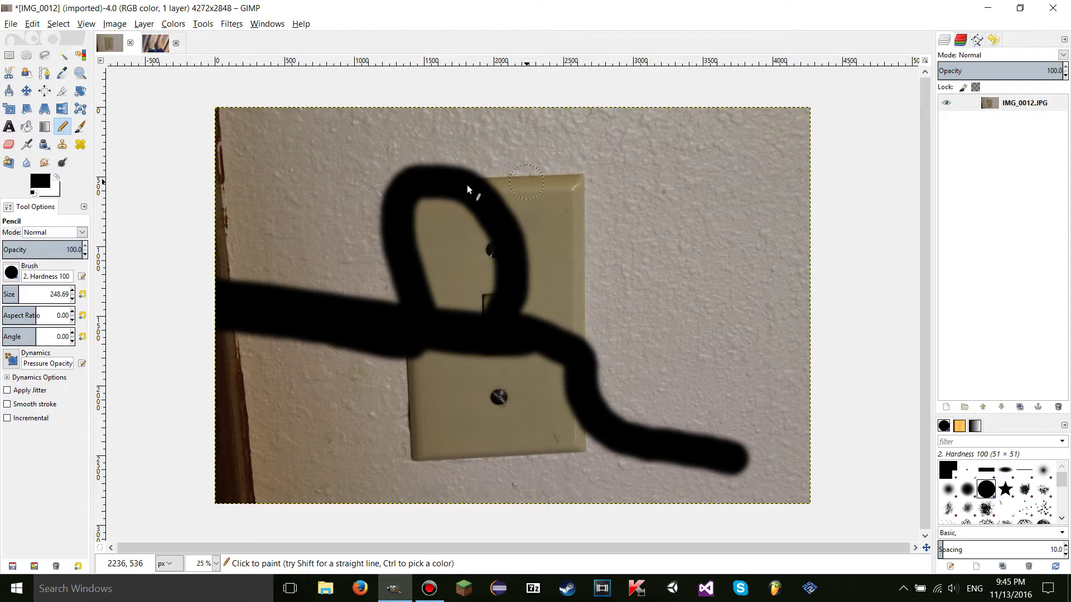
{"action": "left_click", "coordinate": [58, 23]}
{"action": "left_click", "coordinate": [62, 52]}
Undo the black painting and return to the blurred Quick Mask.
{"action": "key", "text": "ctrl"}
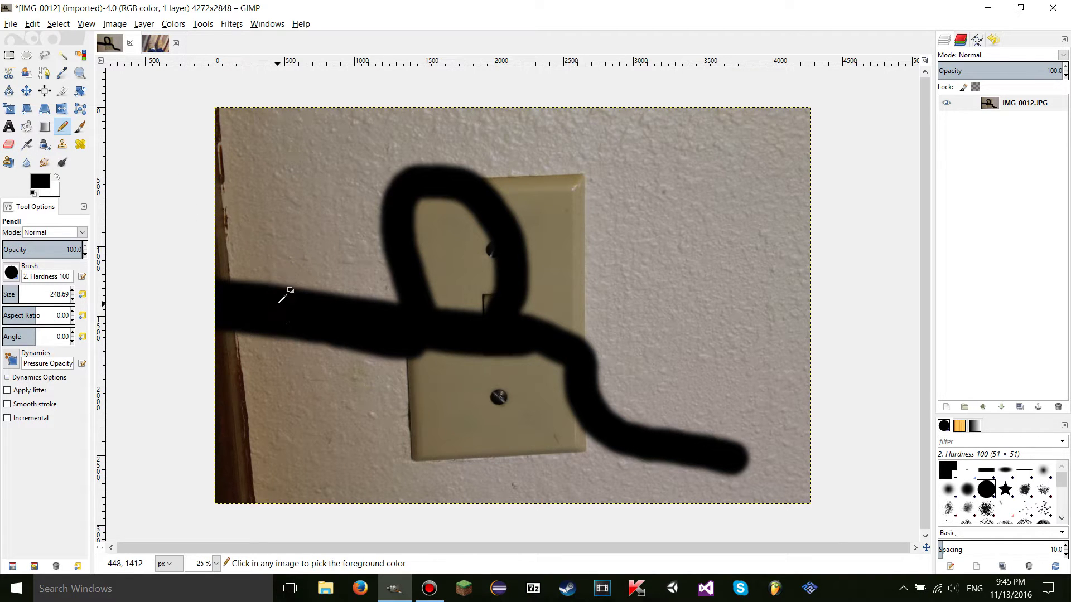
{"action": "key", "text": "ctrl+z"}
{"action": "key", "text": "shift+q"}
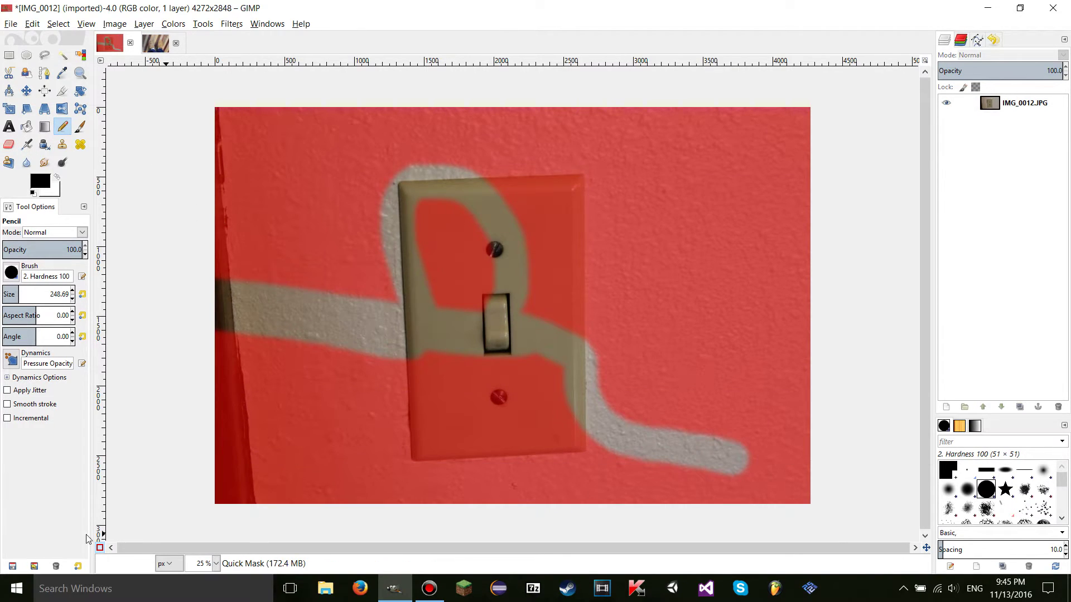
Clear the blurred selection outside Quick Mask, and turn on Quick Mask again with an empty selection.
{"action": "left_click", "coordinate": [100, 547]}
{"action": "left_click", "coordinate": [58, 23]}
{"action": "left_click", "coordinate": [64, 51]}
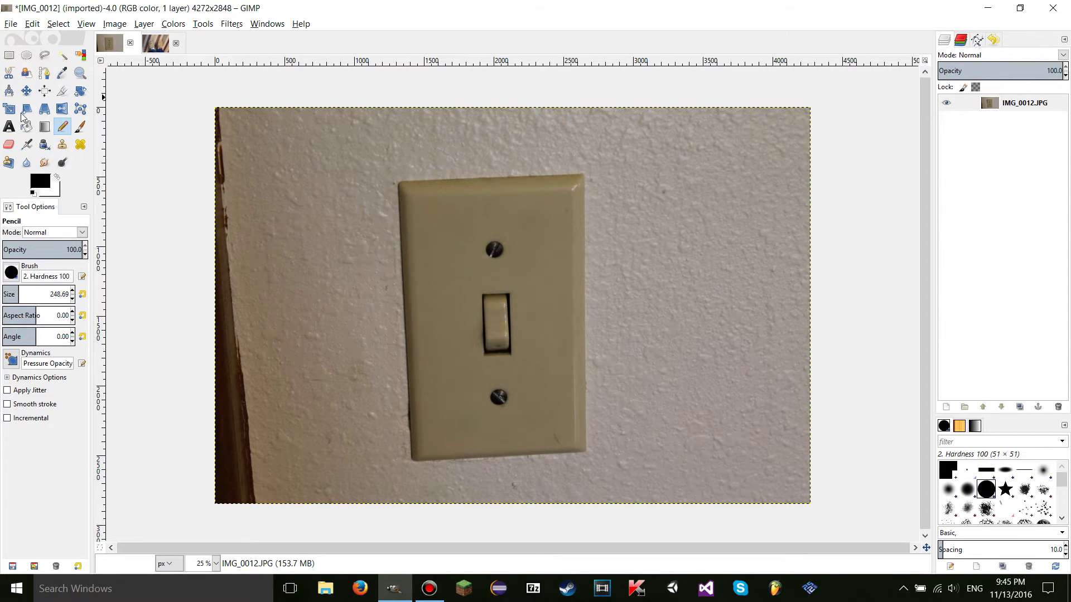
{"action": "left_click", "coordinate": [101, 547]}
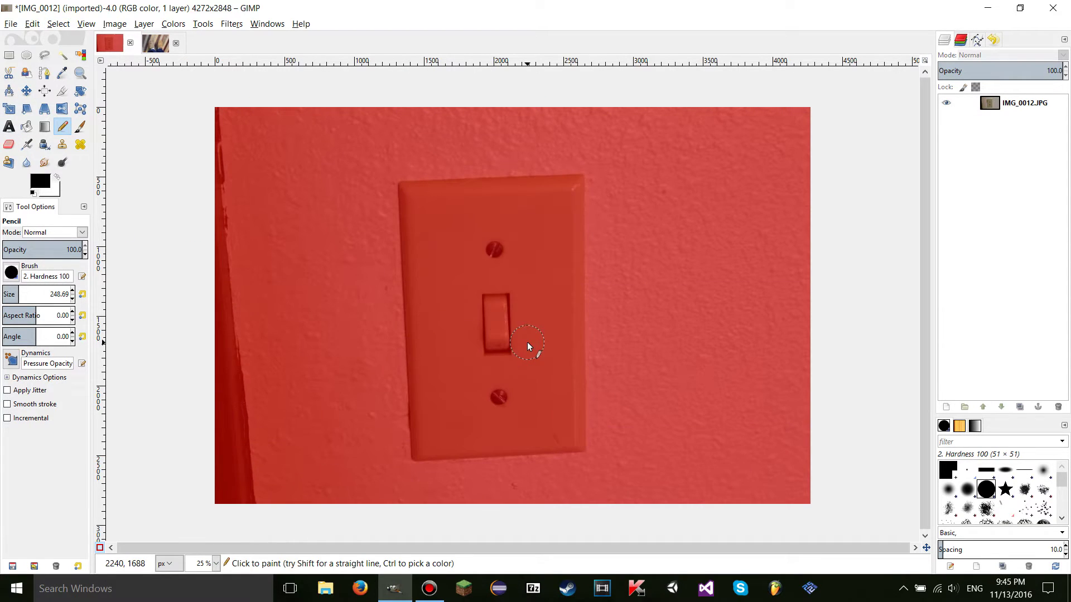
Unmask an area across the upper switch plate with the Eraser and white background, then erase over it with black background to mask it again.
{"action": "left_click", "coordinate": [8, 146]}
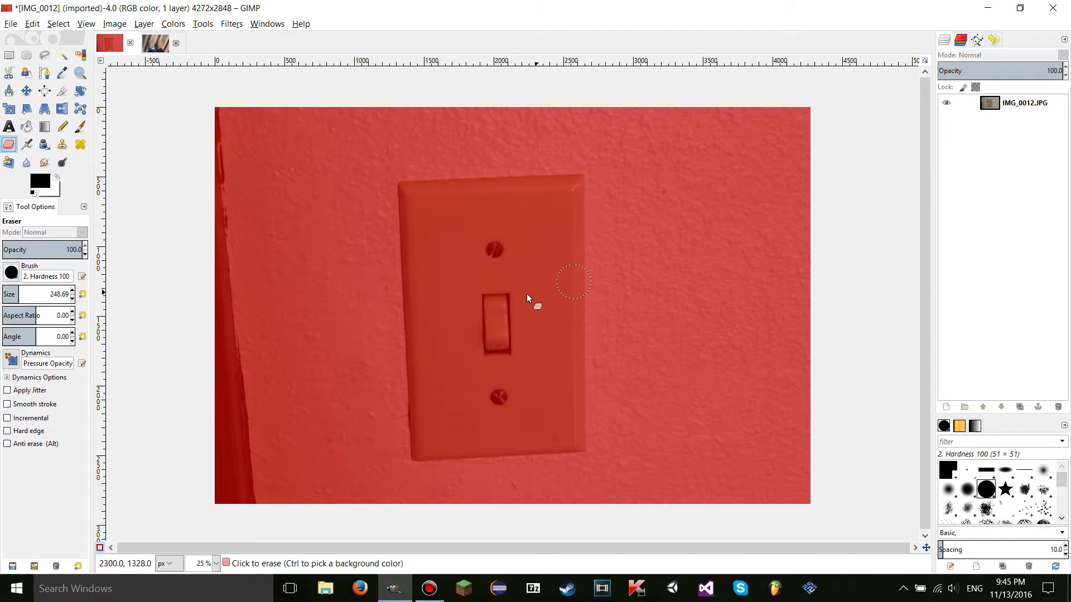
{"action": "mouse_move", "coordinate": [465, 270]}
{"action": "left_mouse_down"}
{"action": "mouse_move", "coordinate": [504, 287]}
{"action": "mouse_move", "coordinate": [513, 257]}
{"action": "mouse_move", "coordinate": [536, 279]}
{"action": "mouse_move", "coordinate": [437, 246]}
{"action": "mouse_move", "coordinate": [521, 251]}
{"action": "mouse_move", "coordinate": [414, 237]}
{"action": "mouse_move", "coordinate": [569, 259]}
{"action": "mouse_move", "coordinate": [445, 268]}
{"action": "left_mouse_up"}
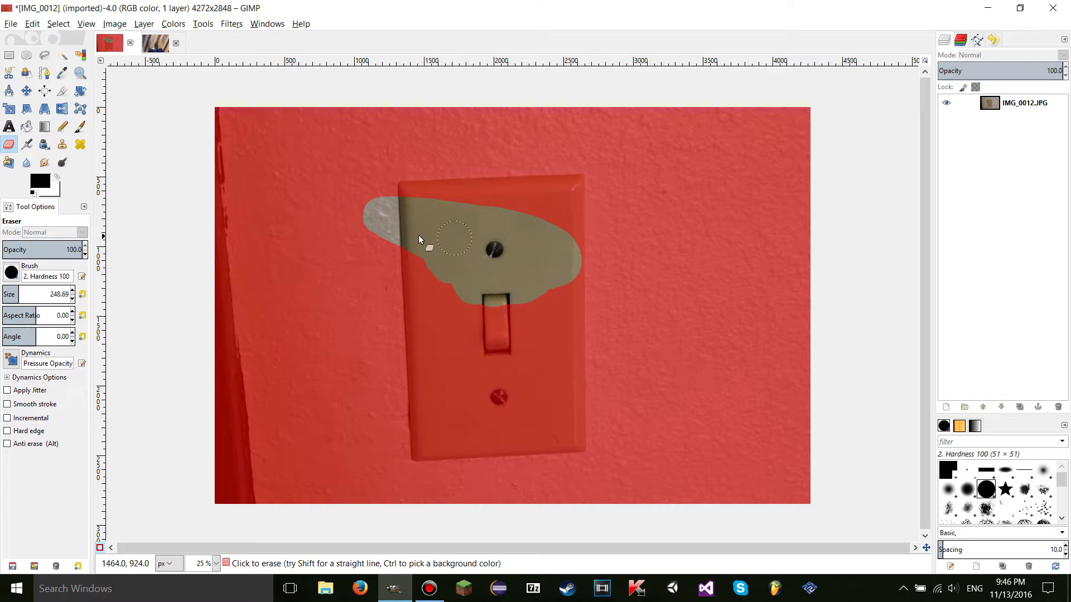
{"action": "left_click", "coordinate": [56, 178]}
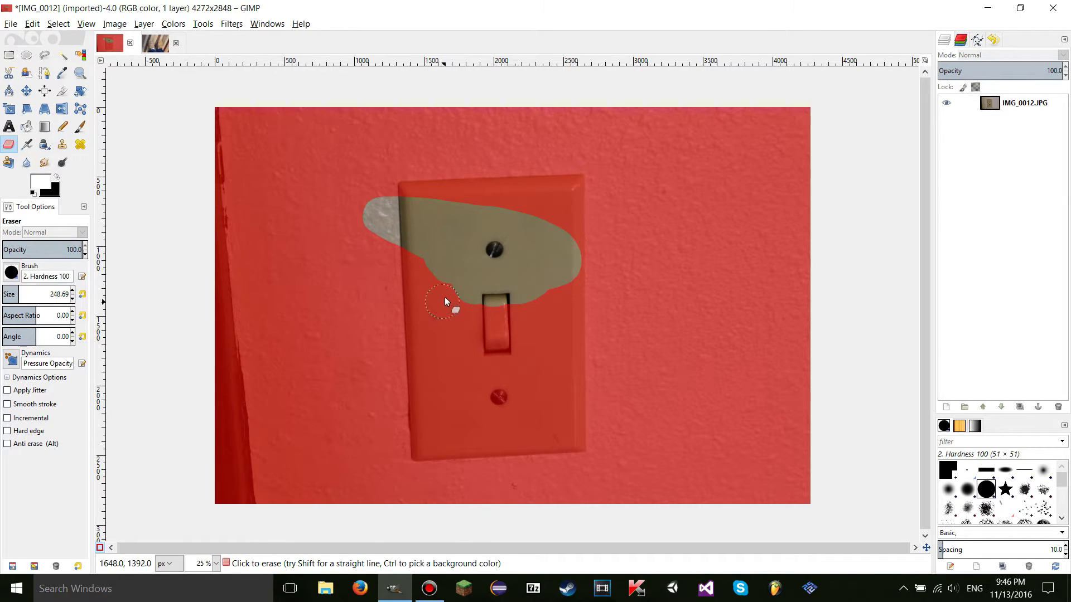
{"action": "left_click_drag", "start_coordinate": [442, 285], "coordinate": [586, 303]}
{"action": "mouse_move", "coordinate": [446, 257]}
{"action": "left_mouse_down"}
{"action": "mouse_move", "coordinate": [530, 287]}
{"action": "mouse_move", "coordinate": [406, 256]}
{"action": "mouse_move", "coordinate": [513, 240]}
{"action": "mouse_move", "coordinate": [582, 256]}
{"action": "mouse_move", "coordinate": [563, 215]}
{"action": "left_mouse_up"}
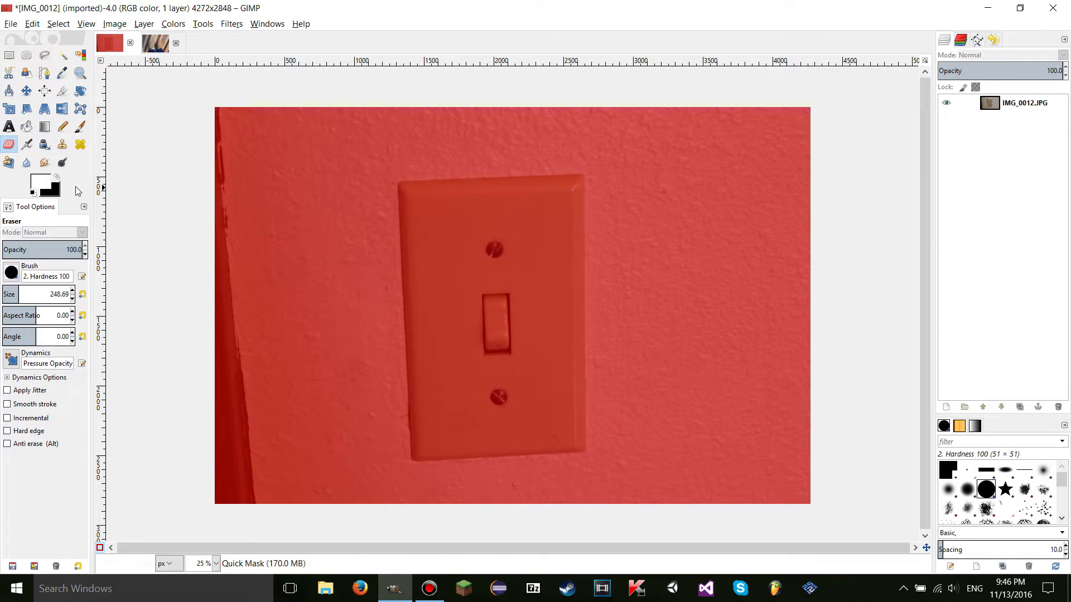
Paint a white Pencil stroke on the mask from the wall across the upper screw, and remove it with the Eraser using black background.
{"action": "left_click", "coordinate": [63, 126]}
{"action": "mouse_move", "coordinate": [405, 243]}
{"action": "left_mouse_down"}
{"action": "mouse_move", "coordinate": [510, 282]}
{"action": "mouse_move", "coordinate": [507, 253]}
{"action": "left_mouse_up"}
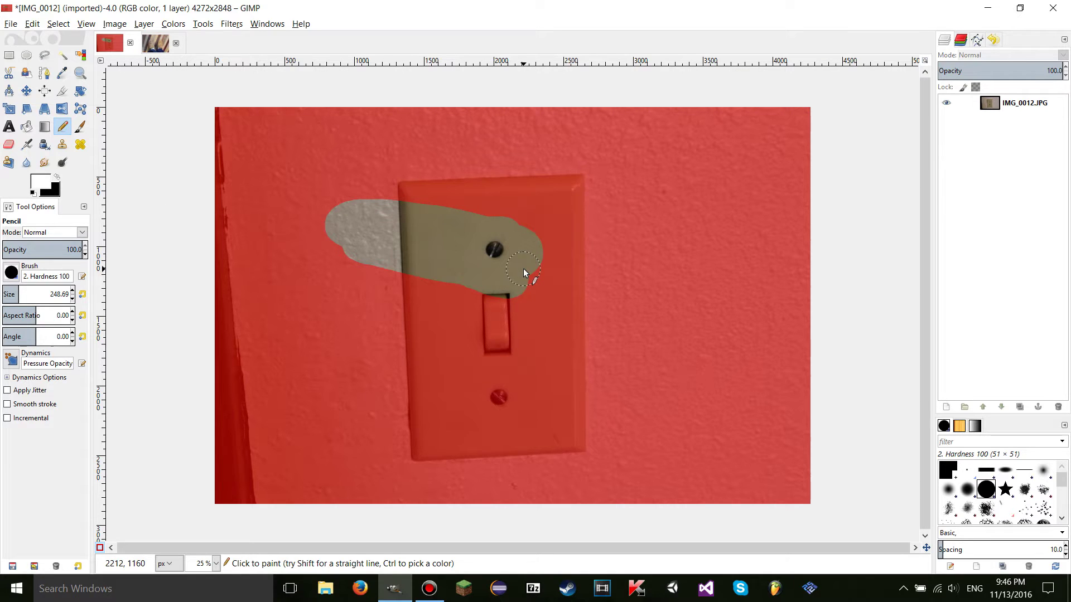
{"action": "left_click", "coordinate": [8, 144]}
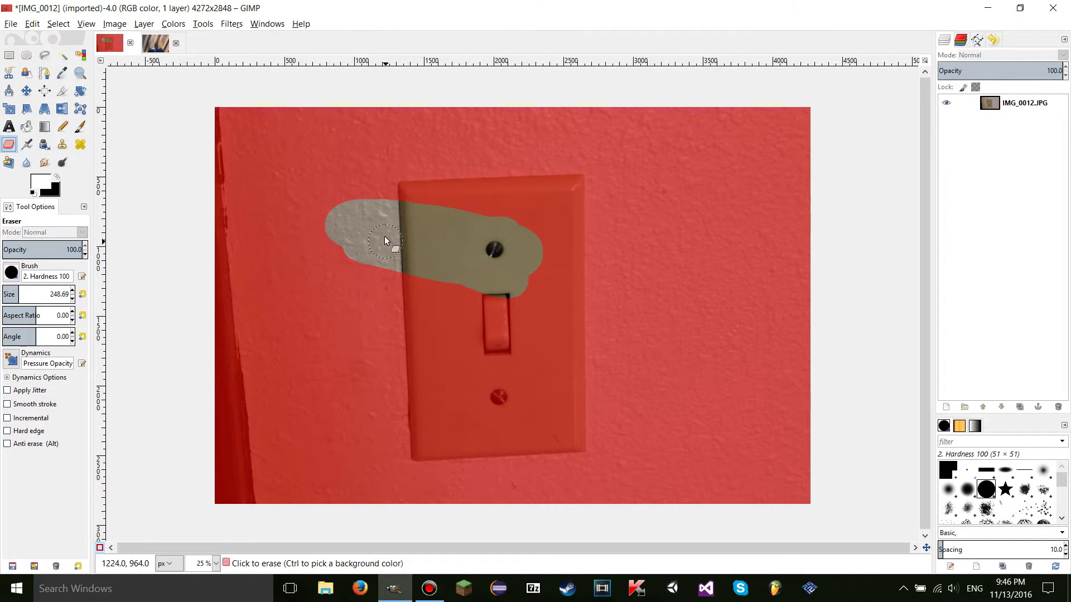
{"action": "mouse_move", "coordinate": [364, 220]}
{"action": "left_mouse_down"}
{"action": "mouse_move", "coordinate": [548, 224]}
{"action": "mouse_move", "coordinate": [491, 244]}
{"action": "mouse_move", "coordinate": [457, 280]}
{"action": "left_mouse_up"}
{"action": "left_click_drag", "start_coordinate": [484, 314], "coordinate": [493, 323]}
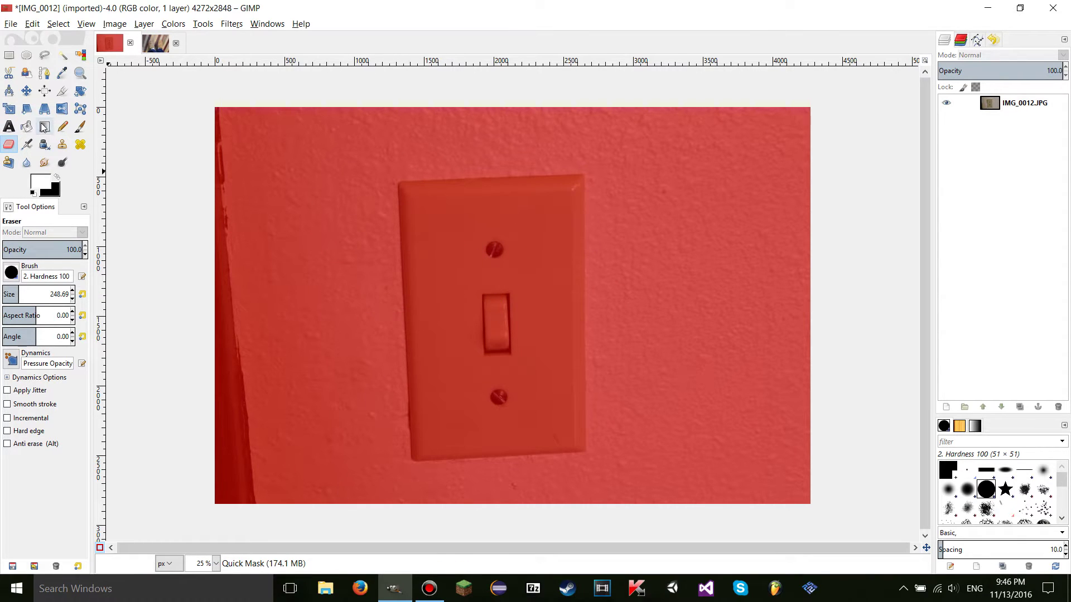
Swap the colors to erase another strip of mask across the plate's upper edge, and swap them back to erase it into masked area.
{"action": "left_click", "coordinate": [80, 127]}
{"action": "key", "text": "shift+e"}
{"action": "left_click", "coordinate": [57, 178]}
{"action": "mouse_move", "coordinate": [296, 202]}
{"action": "left_mouse_down"}
{"action": "mouse_move", "coordinate": [531, 254]}
{"action": "mouse_move", "coordinate": [422, 229]}
{"action": "left_mouse_up"}
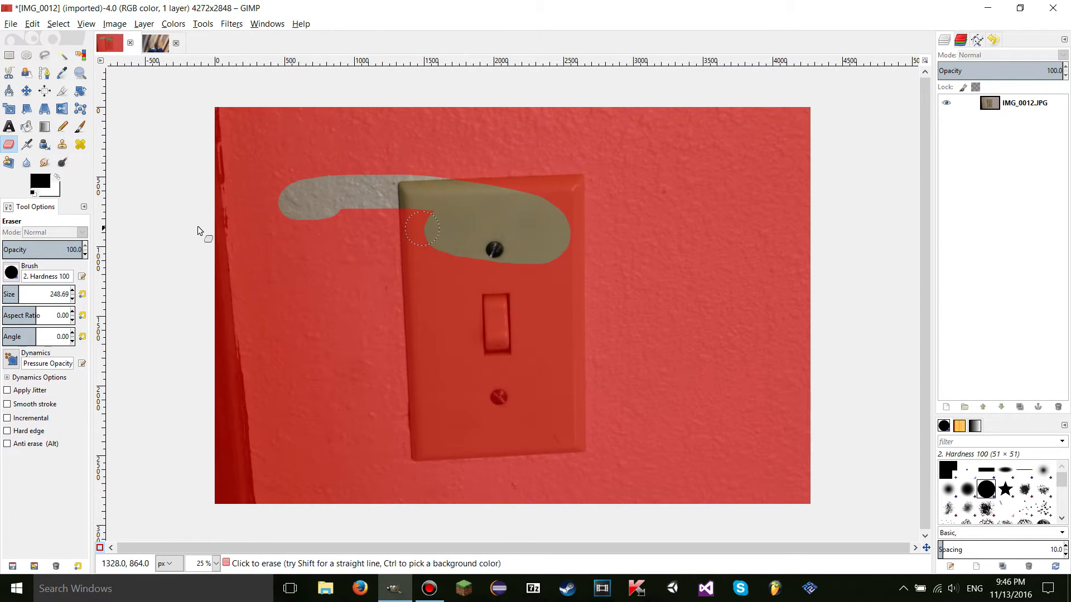
{"action": "left_click", "coordinate": [57, 178]}
{"action": "mouse_move", "coordinate": [281, 198]}
{"action": "left_mouse_down"}
{"action": "mouse_move", "coordinate": [512, 196]}
{"action": "mouse_move", "coordinate": [685, 237]}
{"action": "mouse_move", "coordinate": [549, 280]}
{"action": "left_mouse_up"}
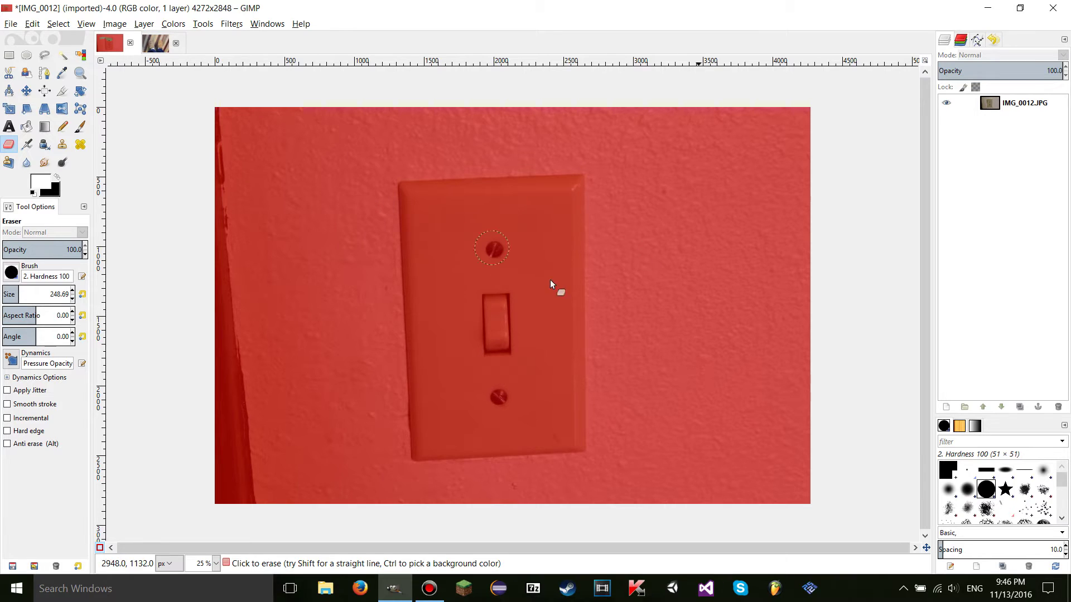
Paint a large rounded shape around the upper screw and the word "Hi!" below it on the mask with the white Pencil.
{"action": "left_click", "coordinate": [33, 194]}
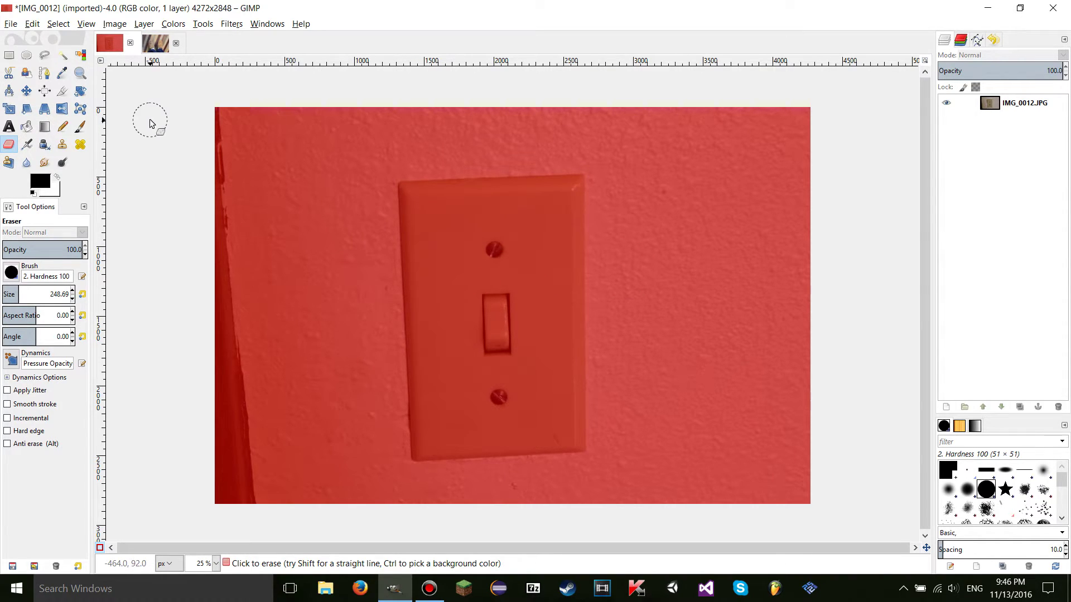
{"action": "left_click", "coordinate": [62, 127]}
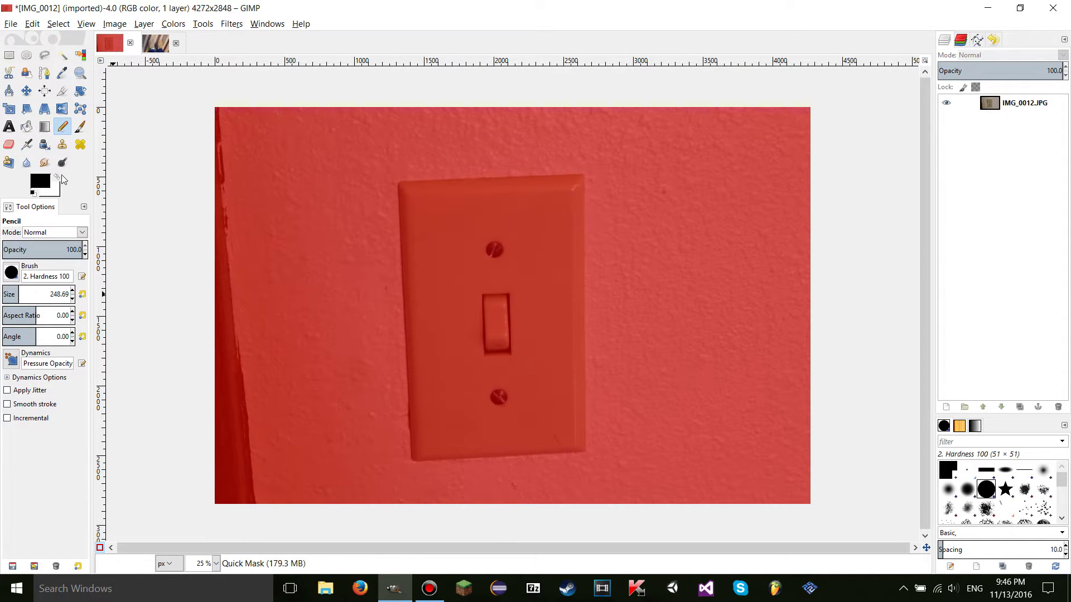
{"action": "mouse_move", "coordinate": [430, 288]}
{"action": "left_mouse_down"}
{"action": "mouse_move", "coordinate": [437, 246]}
{"action": "mouse_move", "coordinate": [549, 317]}
{"action": "left_mouse_up"}
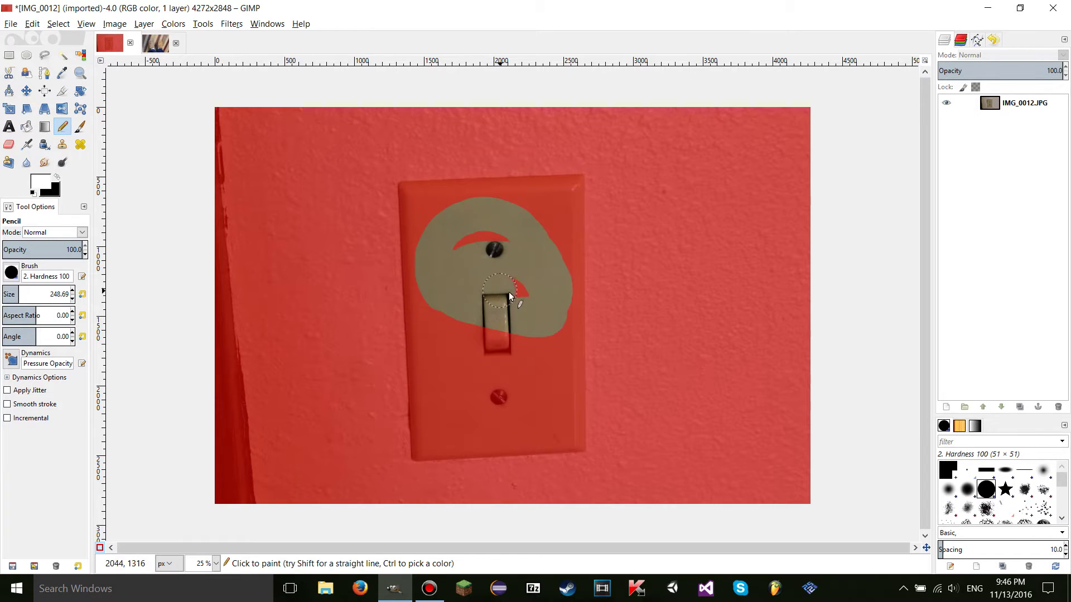
{"action": "left_click_drag", "start_coordinate": [335, 351], "coordinate": [358, 440]}
{"action": "left_click", "coordinate": [394, 372]}
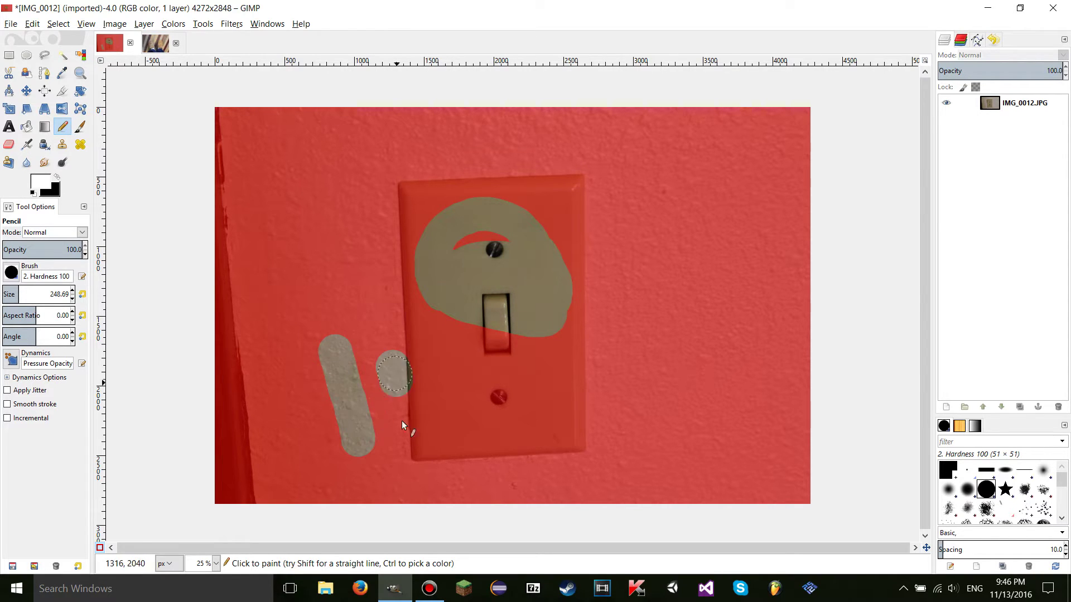
{"action": "left_click_drag", "start_coordinate": [457, 392], "coordinate": [464, 441]}
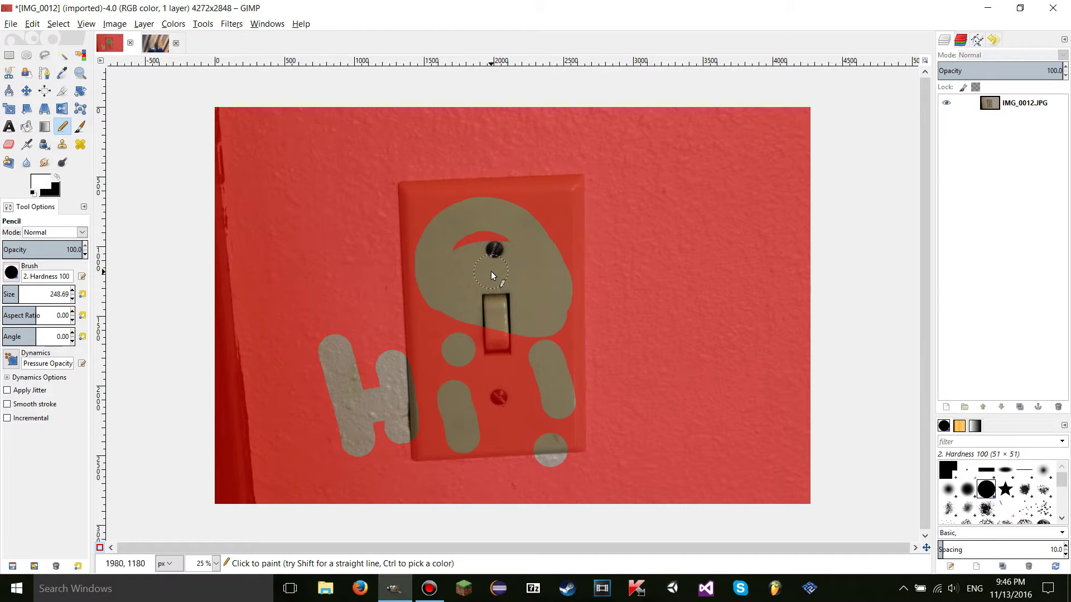
Copy the painted mask into the Quick Mask of IMG_0011 and turn Quick Mask off there to get the same selection.
{"action": "key", "text": "ctrl+c"}
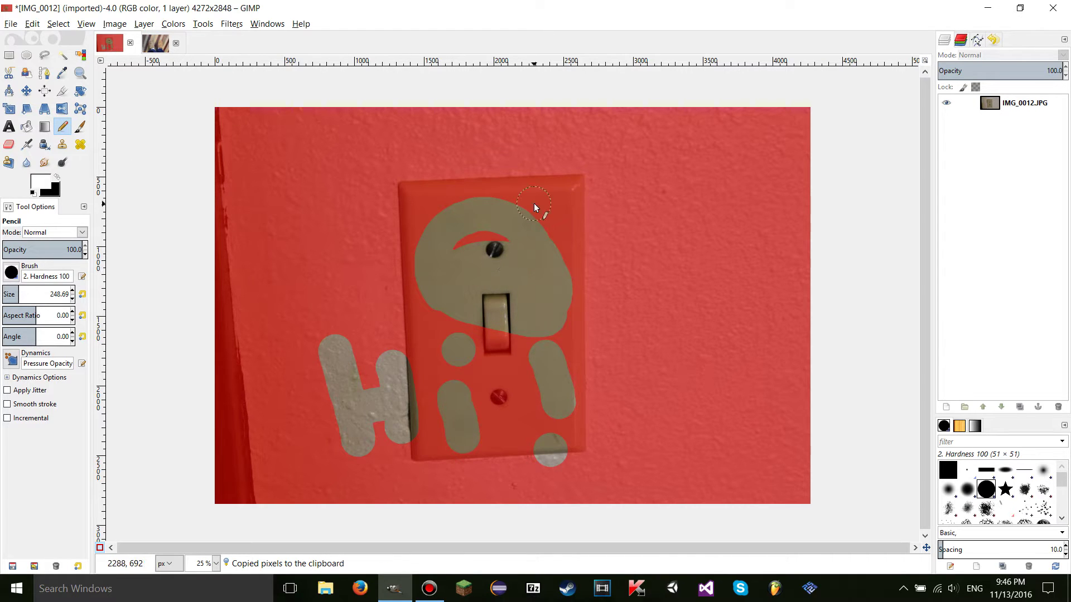
{"action": "left_click", "coordinate": [158, 46]}
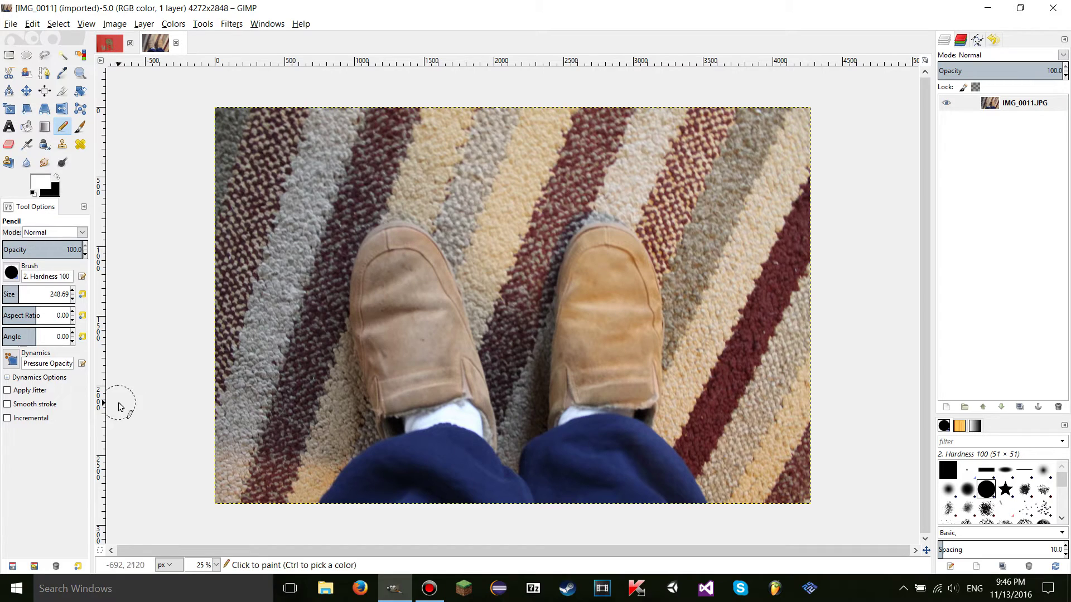
{"action": "left_click", "coordinate": [99, 551]}
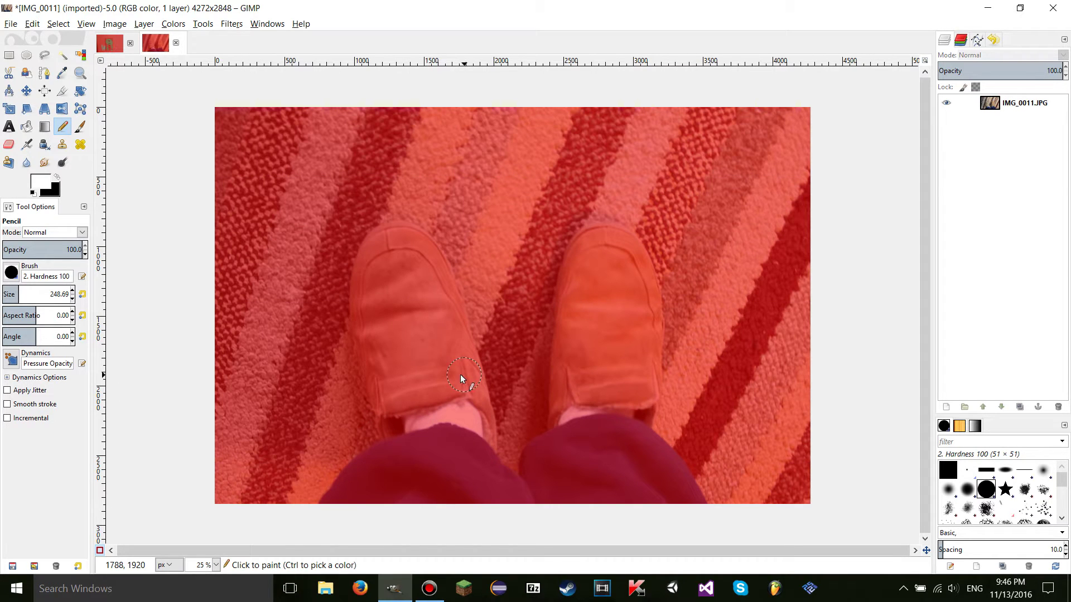
{"action": "key", "text": "ctrl"}
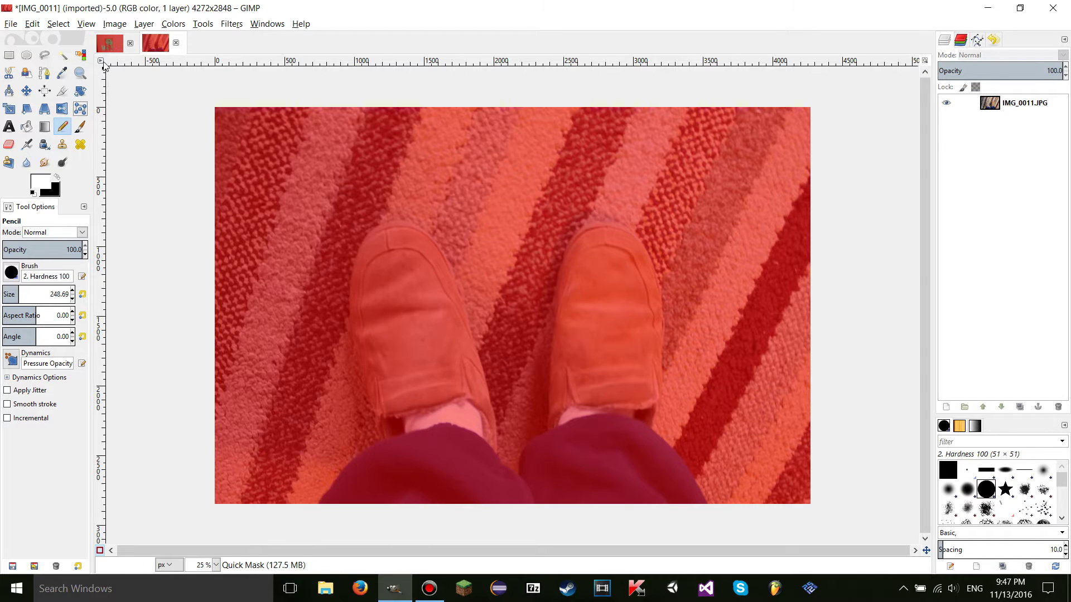
{"action": "key", "text": "ctrl+v"}
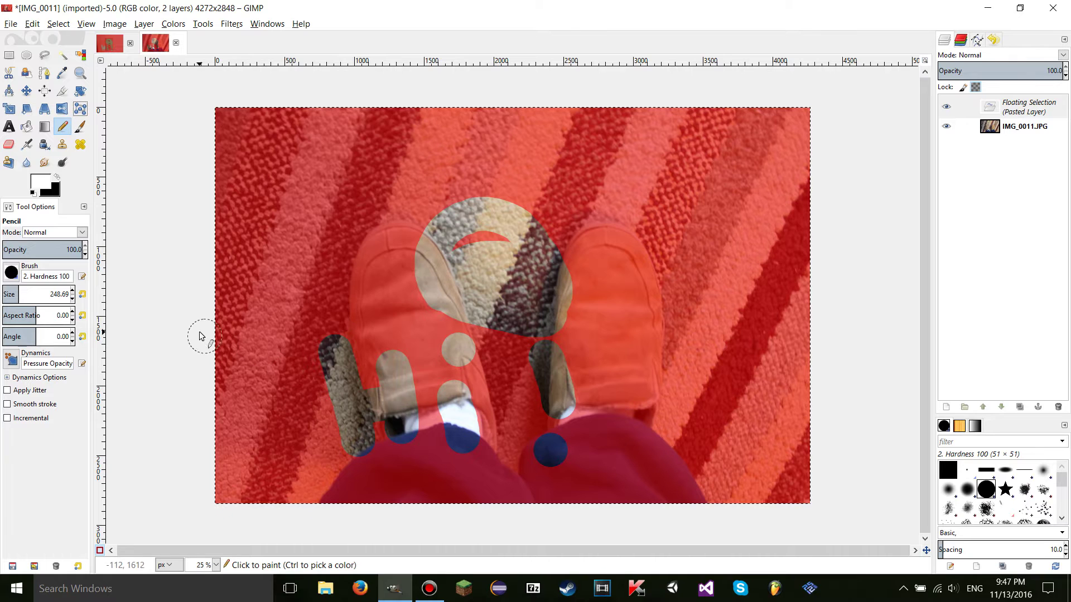
{"action": "left_click", "coordinate": [98, 551]}
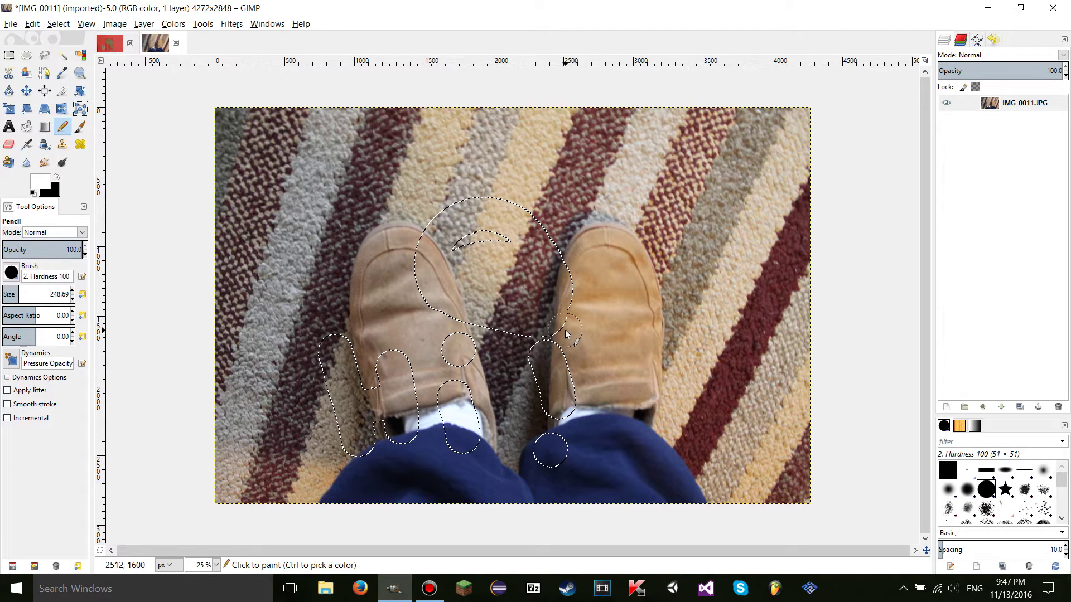
Compare the painted mask in IMG_0012 with the transferred selection in IMG_0011.
{"action": "left_click", "coordinate": [115, 45]}
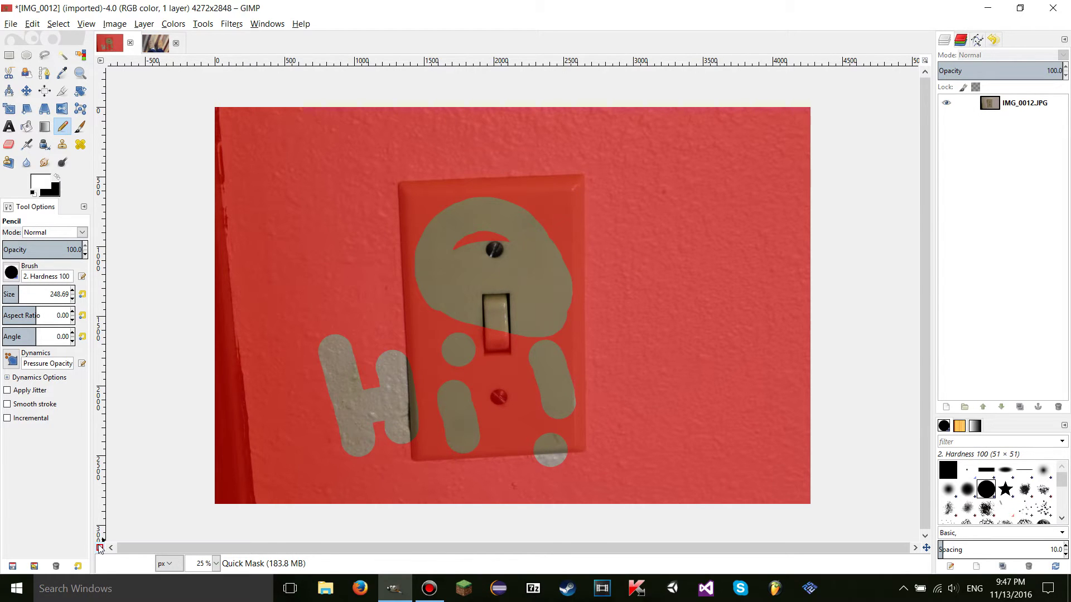
{"action": "left_click", "coordinate": [155, 43]}
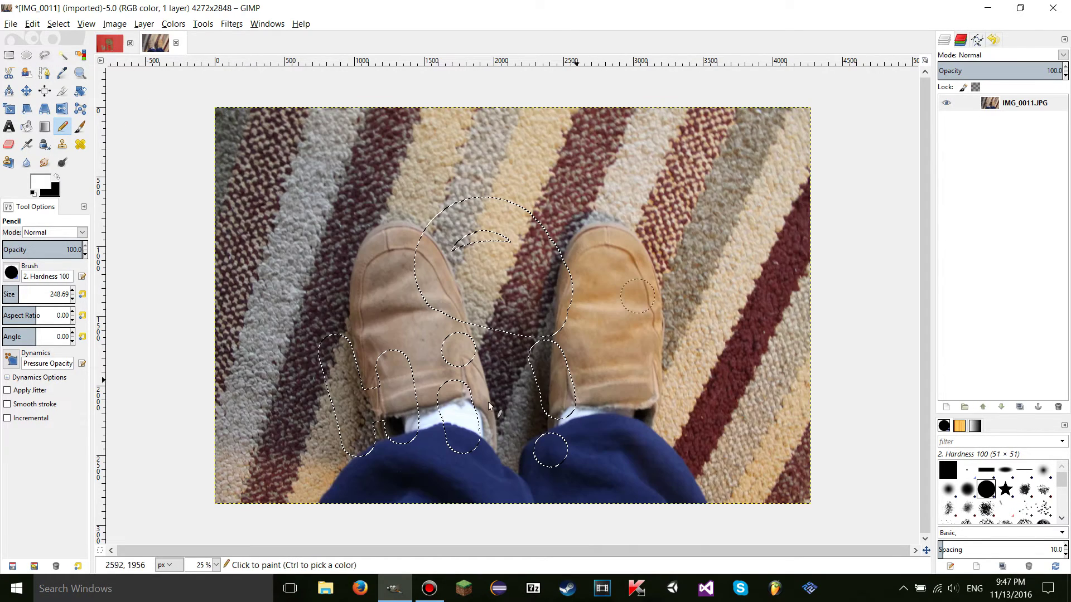
{"action": "left_click", "coordinate": [108, 44]}
{"action": "left_click", "coordinate": [156, 43]}
{"action": "left_click", "coordinate": [110, 44]}
{"action": "left_click", "coordinate": [160, 49]}
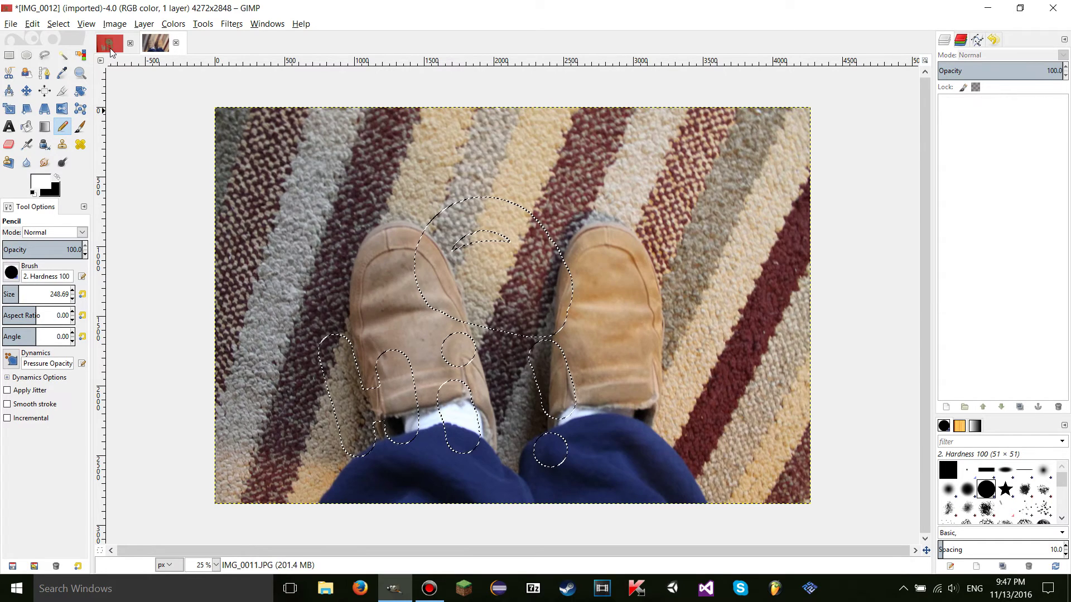
Return to IMG_0012 and close IMG_0011, discarding its changes.
{"action": "left_click", "coordinate": [111, 43]}
{"action": "left_click", "coordinate": [177, 43]}
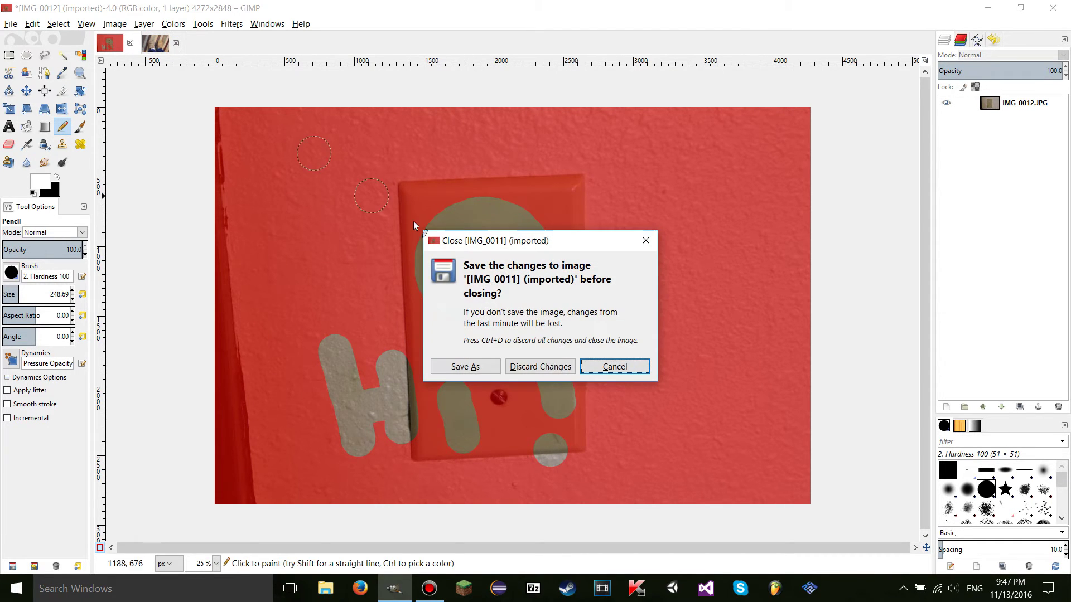
{"action": "left_click", "coordinate": [541, 366]}
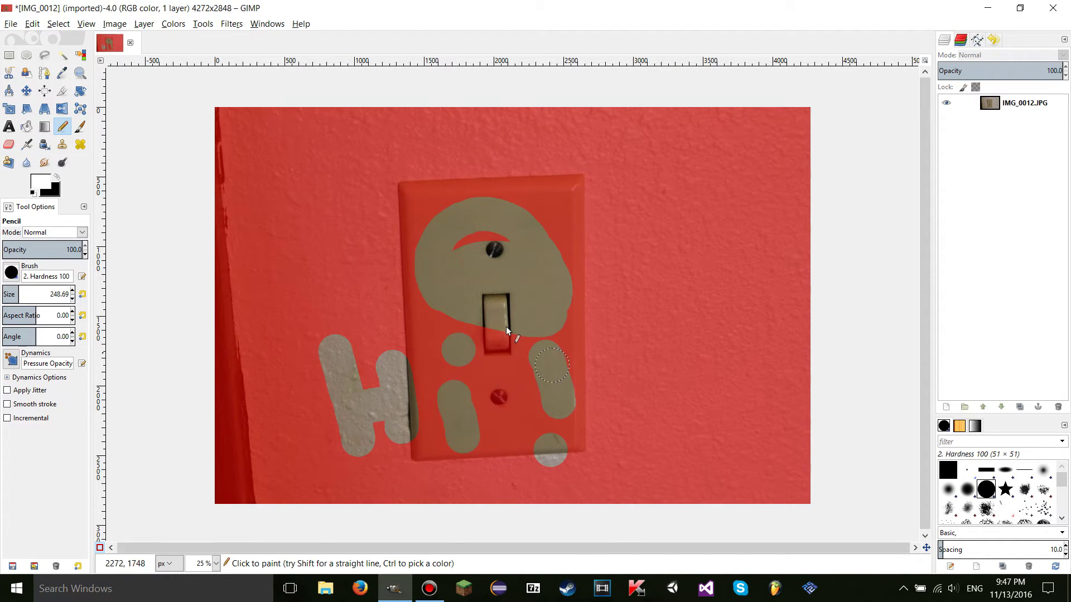
Turn off Quick Mask on the light switch photo and clear the resulting selection.
{"action": "left_click", "coordinate": [100, 548]}
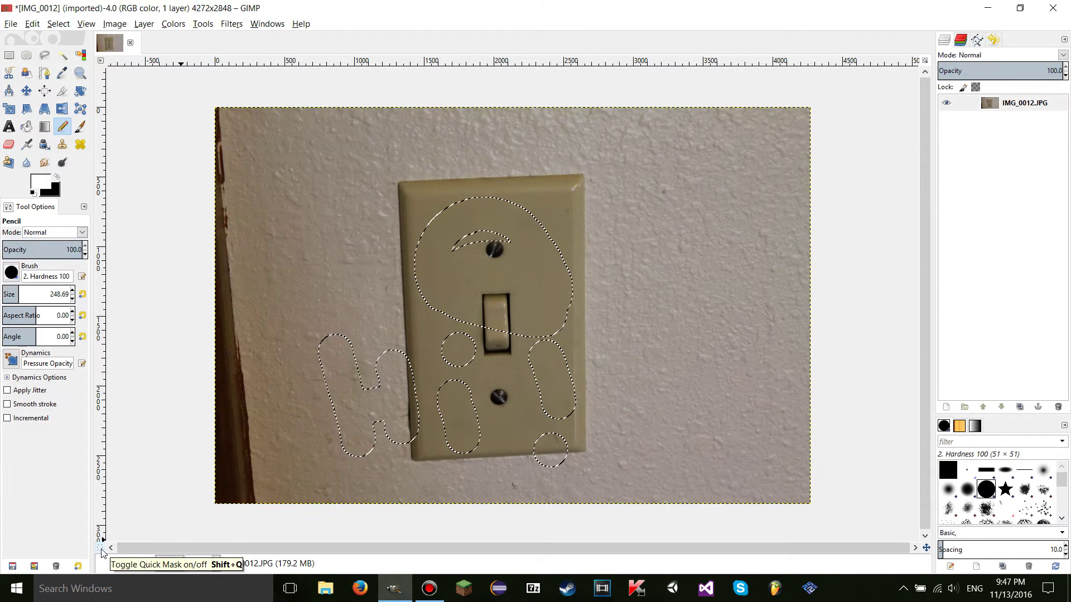
{"action": "left_click", "coordinate": [58, 24]}
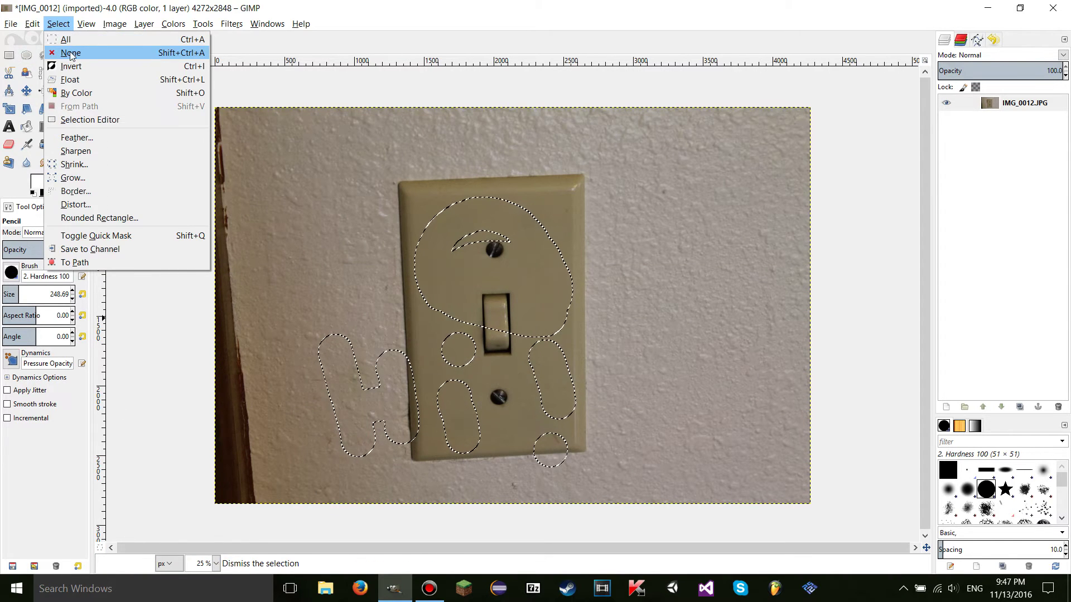
{"action": "left_click", "coordinate": [67, 53]}
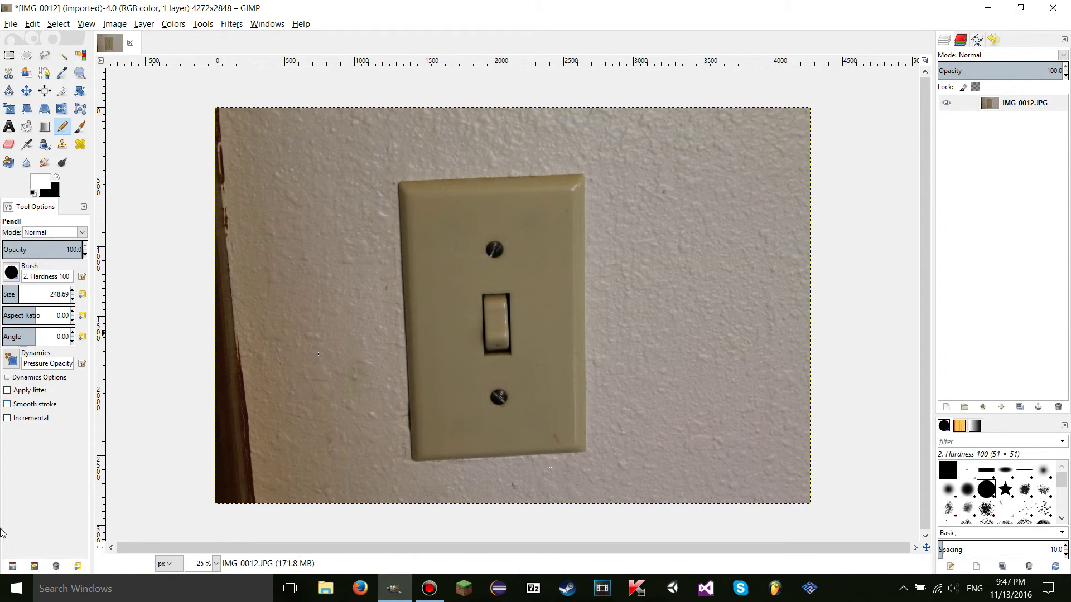
Toggle Quick Mask on and off repeatedly on the light switch photo, leaving it off.
{"action": "right_click", "coordinate": [100, 552]}
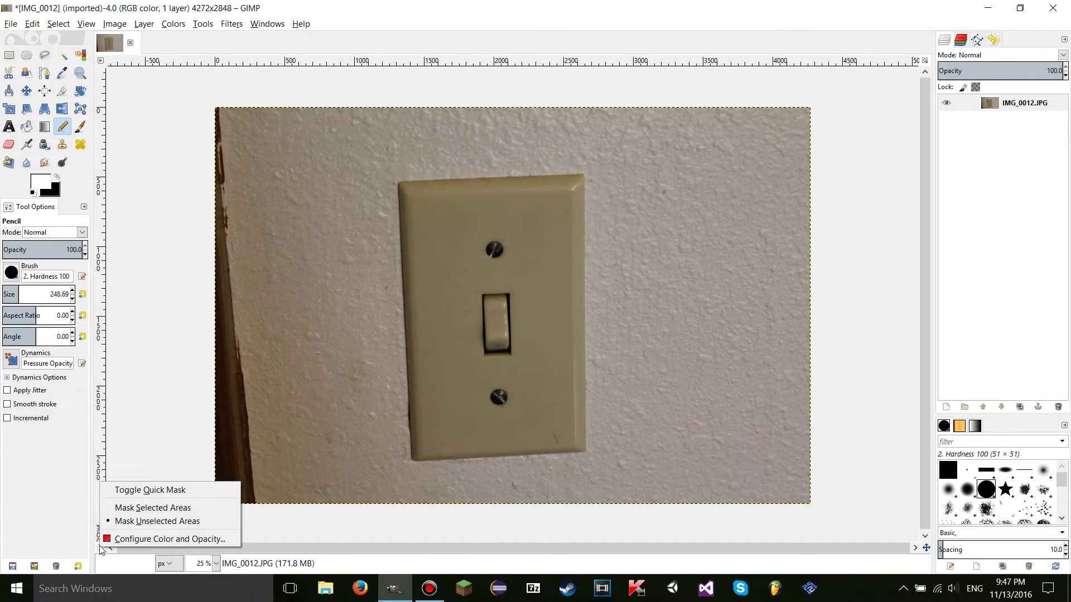
{"action": "left_click", "coordinate": [132, 490]}
{"action": "left_click", "coordinate": [100, 549]}
{"action": "left_click", "coordinate": [100, 550]}
{"action": "left_click", "coordinate": [100, 549]}
Review the Quick Mask color and opacity settings and close them.
{"action": "right_click", "coordinate": [100, 551]}
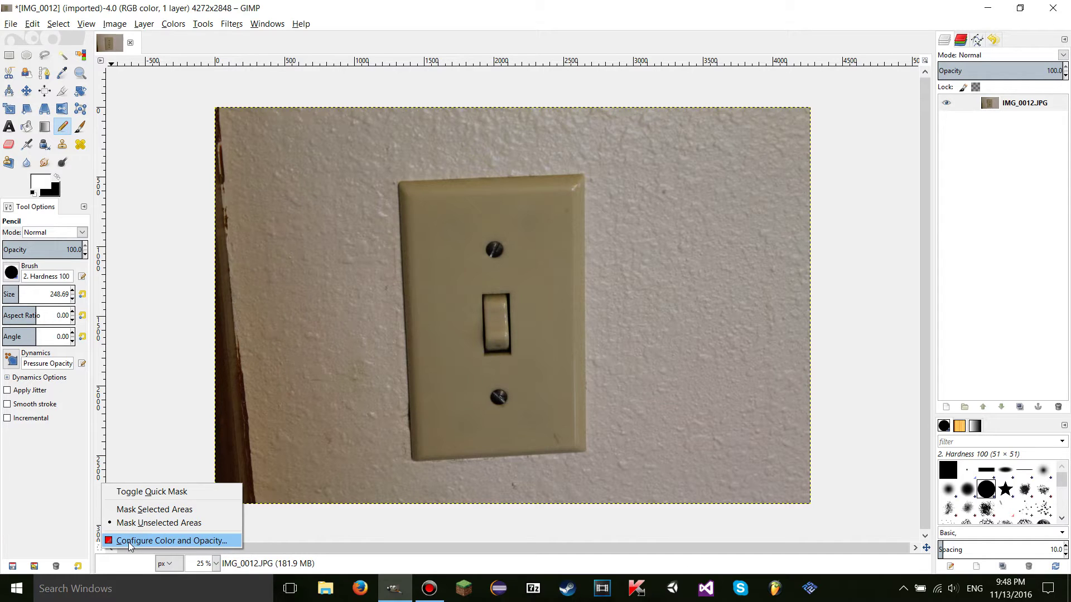
{"action": "left_click", "coordinate": [110, 546]}
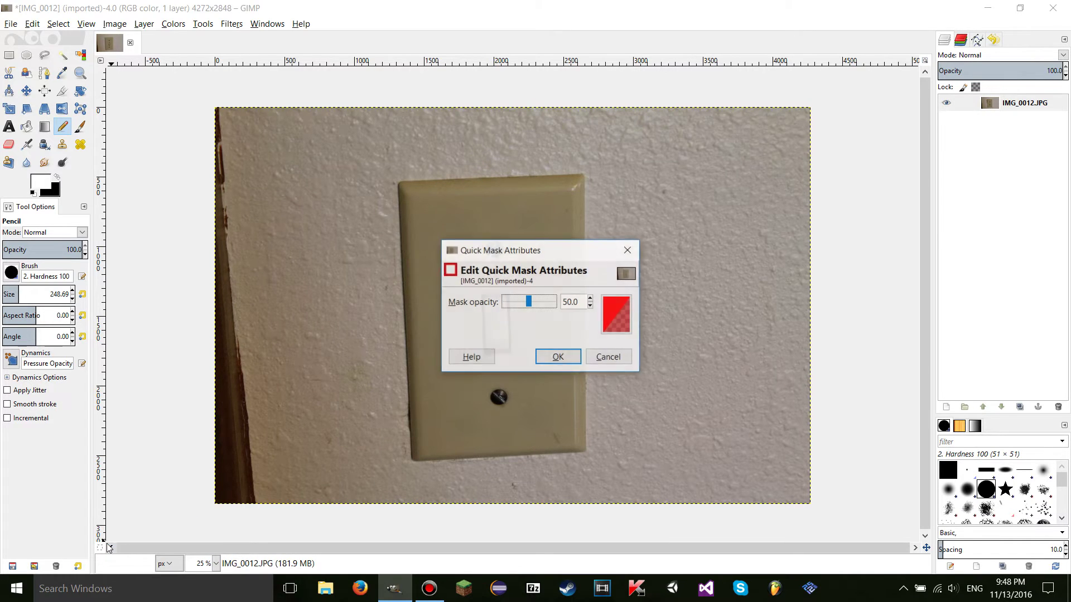
{"action": "key", "text": "Return"}
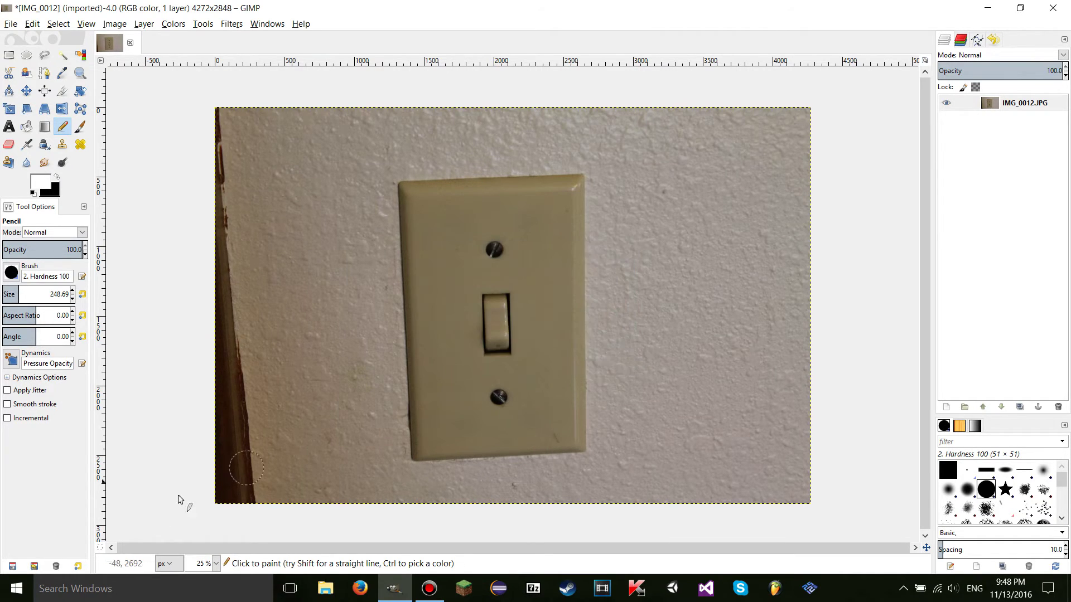
Turn on Quick Mask for the light switch photo and open its color and opacity settings, clear of the switch.
{"action": "left_click", "coordinate": [101, 548]}
{"action": "right_click", "coordinate": [101, 548]}
{"action": "left_click", "coordinate": [145, 536]}
{"action": "left_click_drag", "start_coordinate": [552, 257], "coordinate": [354, 280]}
Try mask opacities of 100 and 56.5, ending with the mask opacity at 50.
{"action": "left_click_drag", "start_coordinate": [343, 328], "coordinate": [360, 333]}
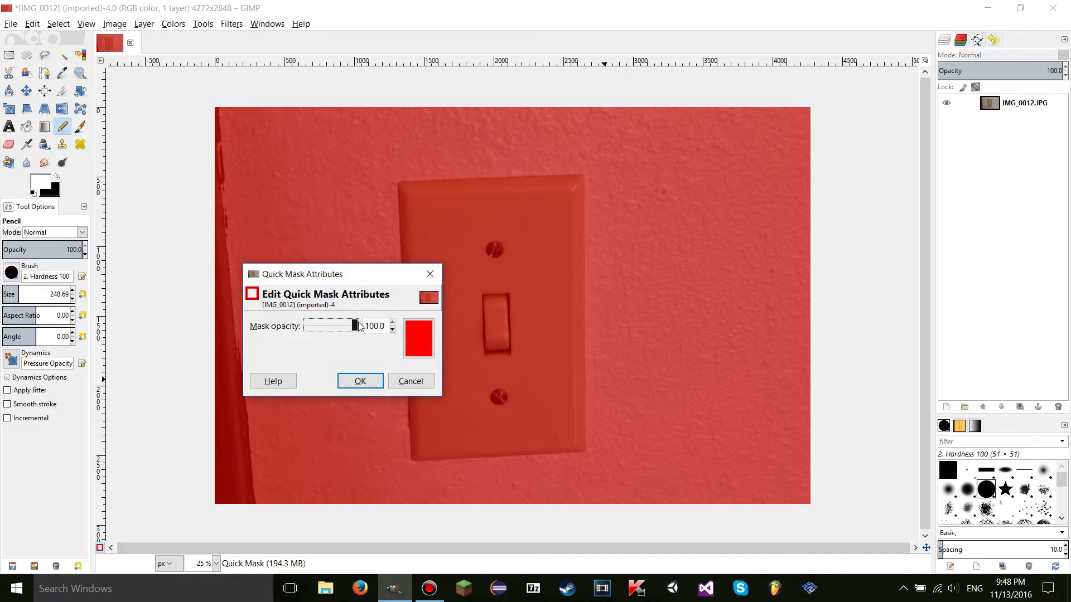
{"action": "mouse_move", "coordinate": [354, 330]}
{"action": "left_mouse_down"}
{"action": "mouse_move", "coordinate": [305, 329]}
{"action": "mouse_move", "coordinate": [337, 335]}
{"action": "left_mouse_up"}
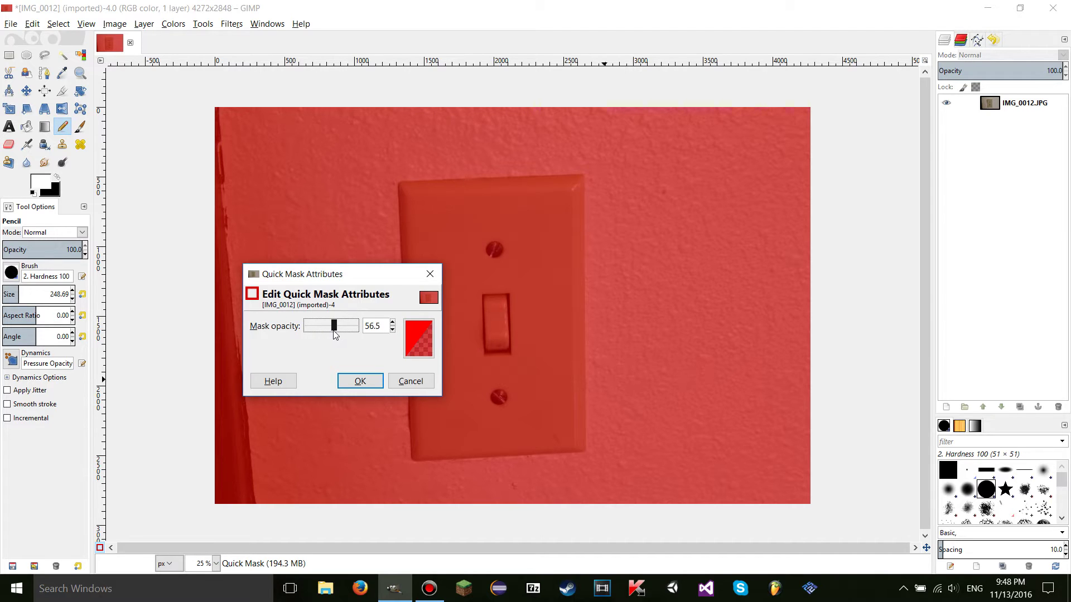
{"action": "double_click", "coordinate": [384, 325]}
{"action": "key", "text": "Tab"}
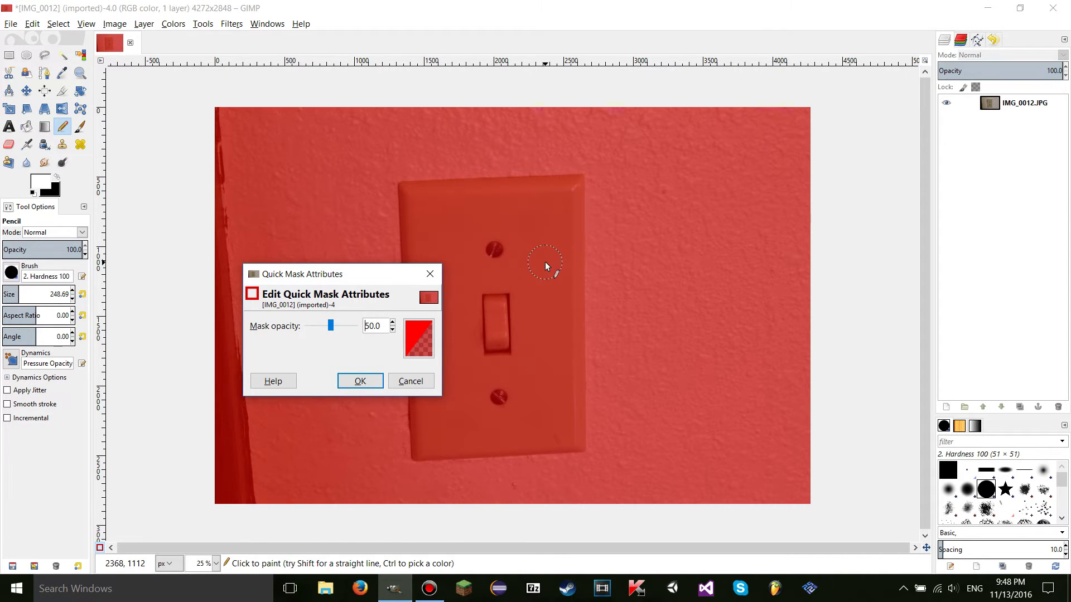
Try green as the Quick Mask color in place of red.
{"action": "left_click", "coordinate": [417, 339]}
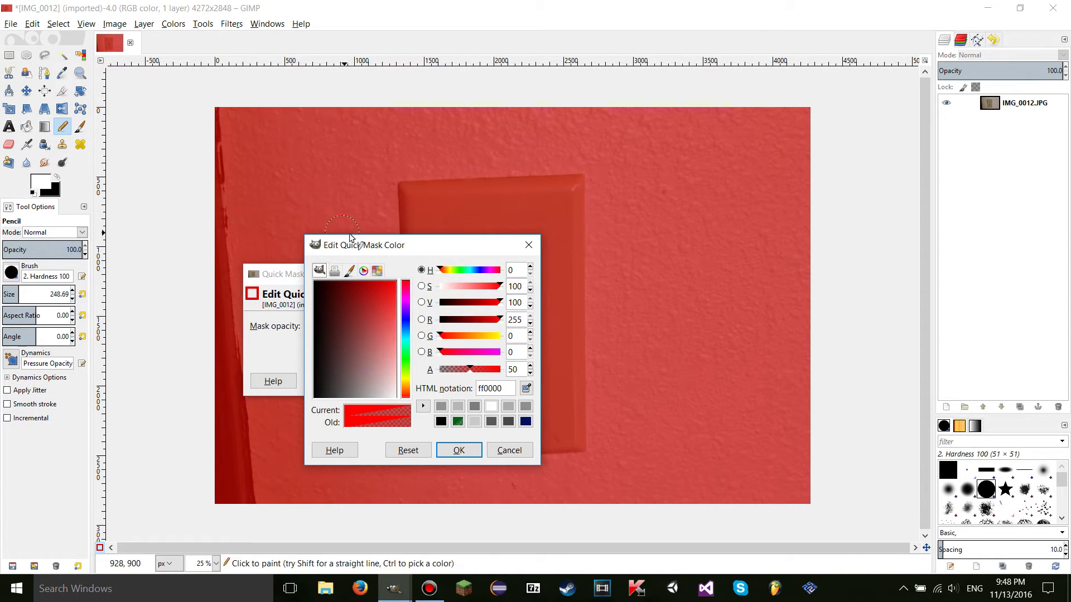
{"action": "left_click_drag", "start_coordinate": [406, 319], "coordinate": [374, 279]}
{"action": "left_click", "coordinate": [459, 450]}
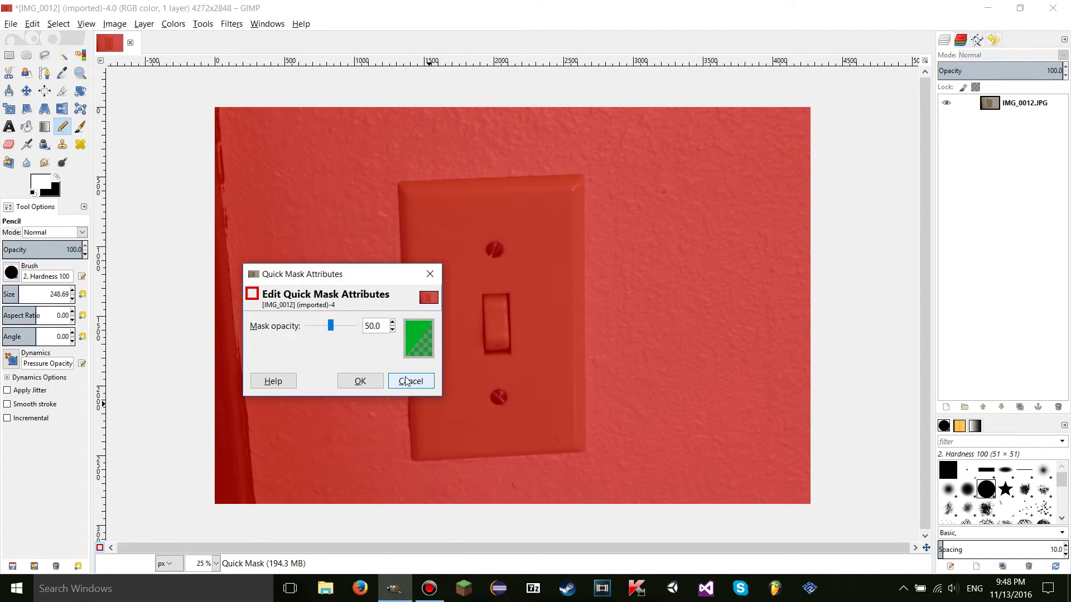
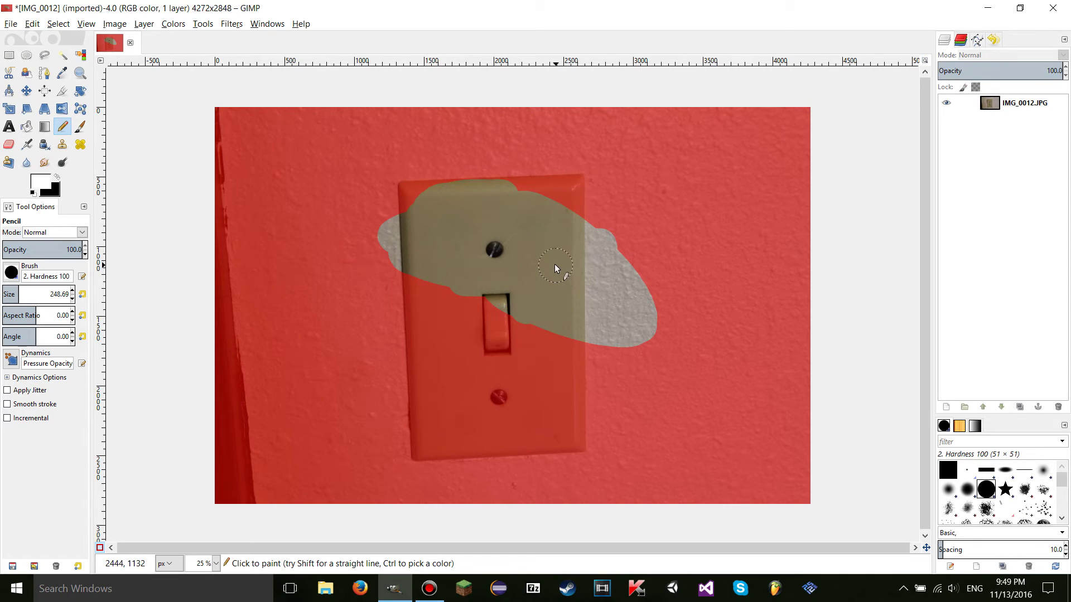
Switch the Quick Mask to cover the selected areas.
{"action": "right_click", "coordinate": [100, 548]}
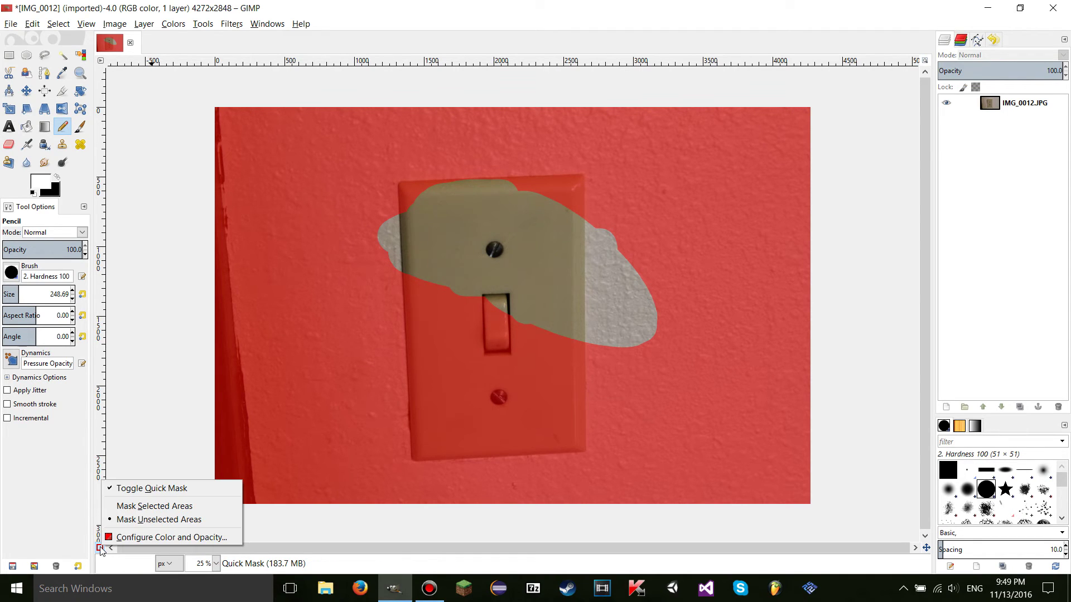
{"action": "left_click", "coordinate": [127, 509]}
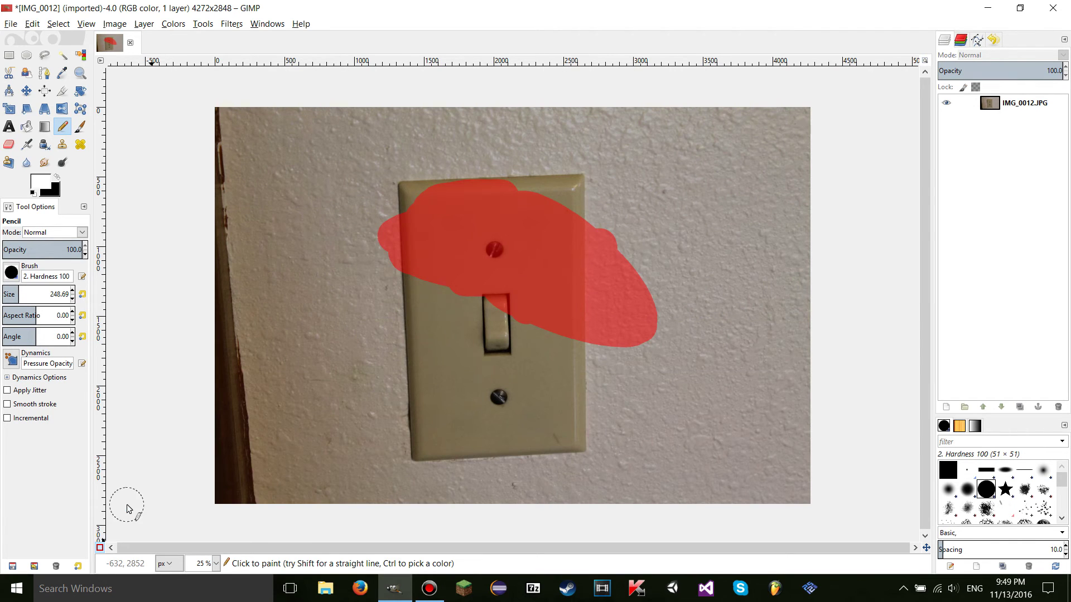
Pencil a black curve from the wall to the plate's lower screw and a white dot on each side of the upper screw.
{"action": "left_click", "coordinate": [56, 177]}
{"action": "left_click", "coordinate": [327, 230]}
{"action": "mouse_move", "coordinate": [329, 243]}
{"action": "left_mouse_down"}
{"action": "mouse_move", "coordinate": [372, 343]}
{"action": "mouse_move", "coordinate": [521, 407]}
{"action": "left_mouse_up"}
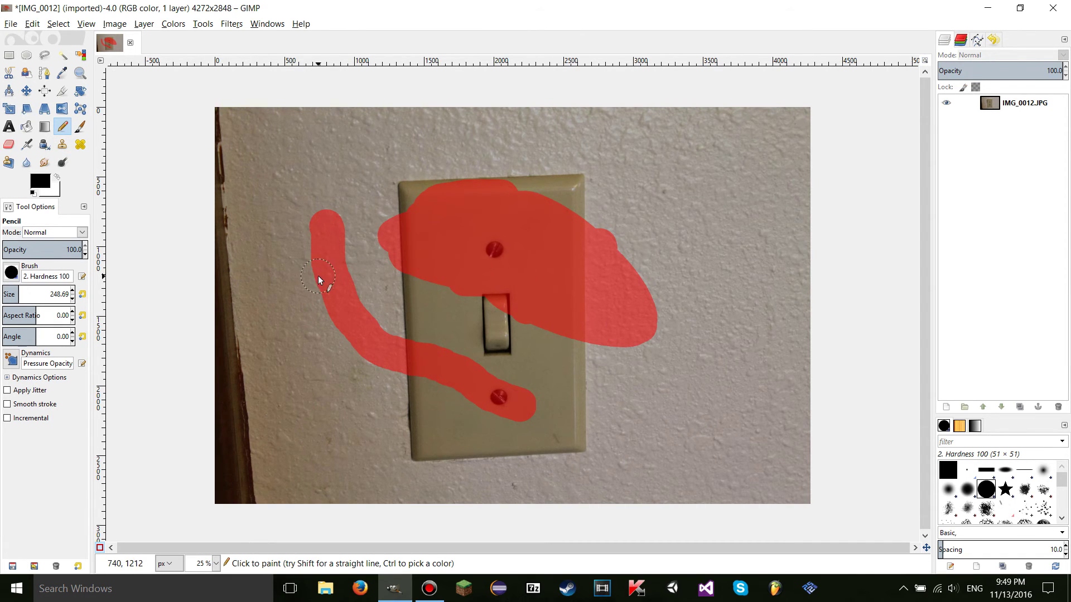
{"action": "left_click", "coordinate": [58, 176]}
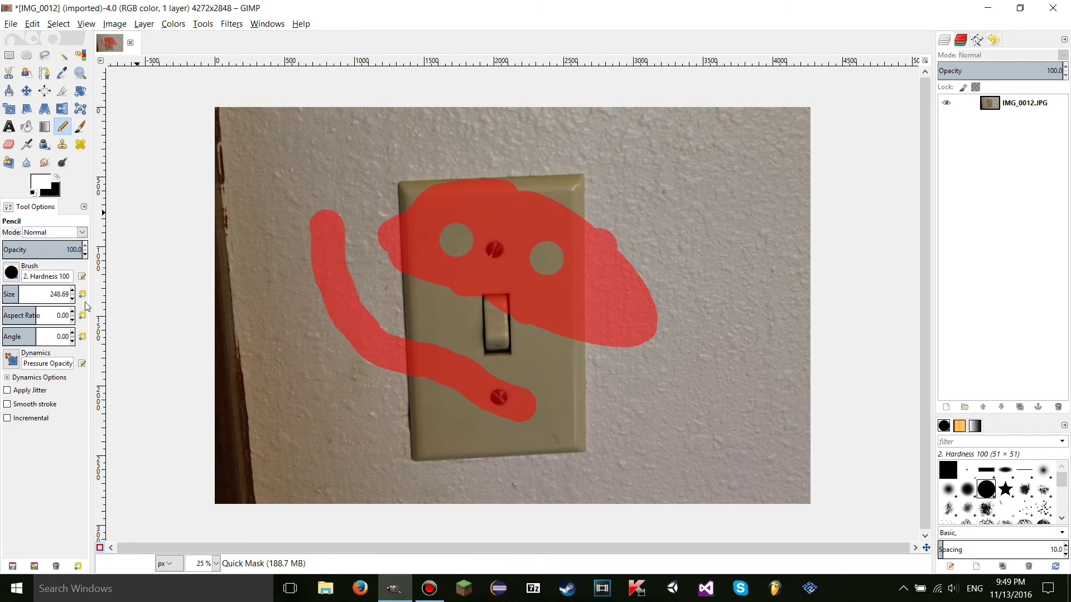
{"action": "key", "text": "x"}
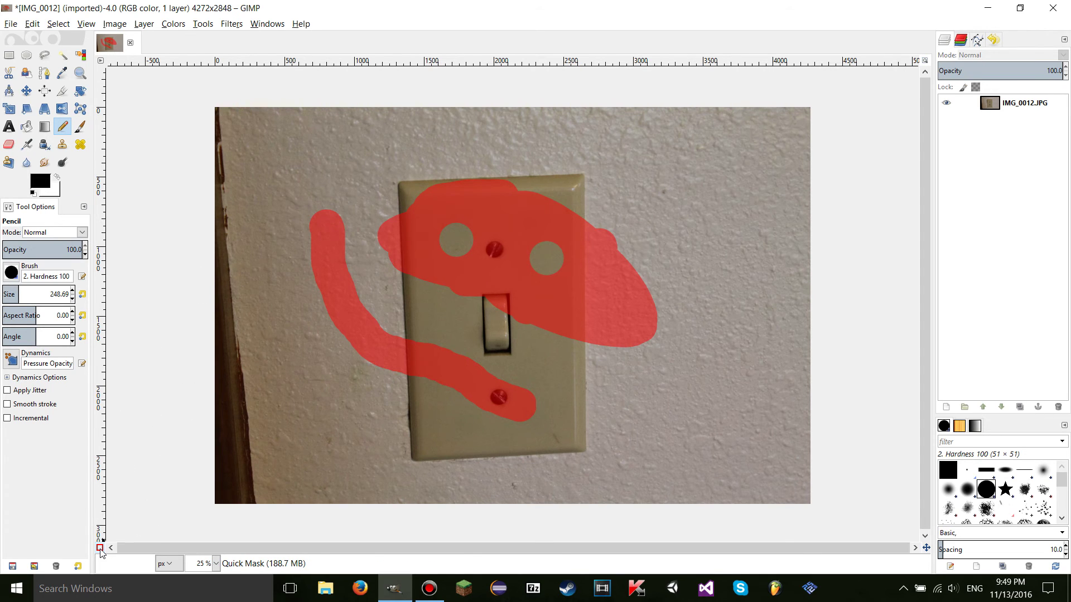
Switch the Quick Mask back to covering the unselected areas and review its mode options.
{"action": "right_click", "coordinate": [100, 550]}
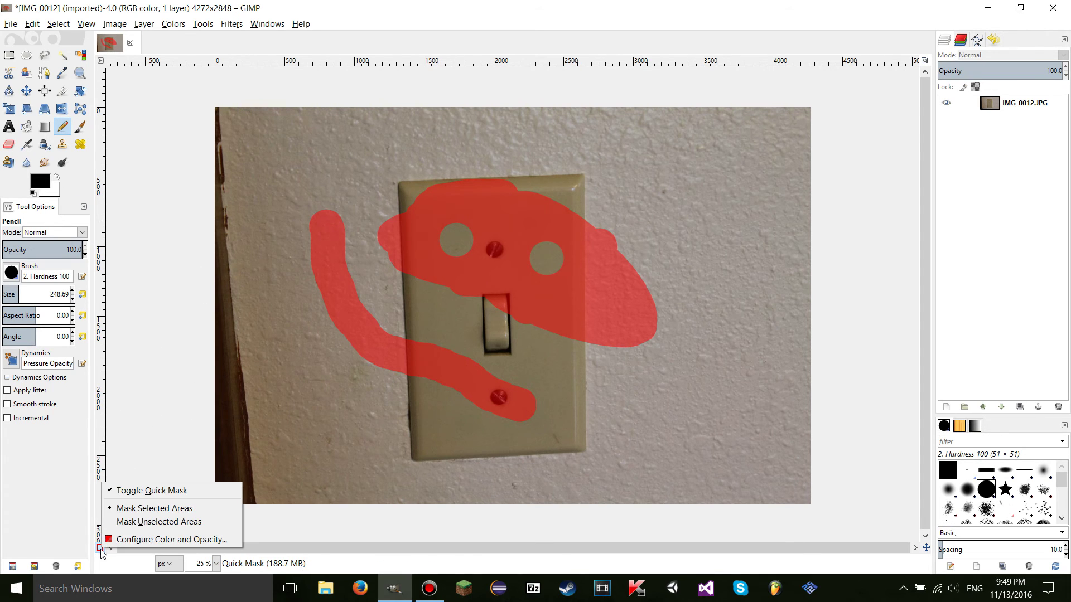
{"action": "left_click", "coordinate": [124, 522]}
{"action": "right_click", "coordinate": [101, 548]}
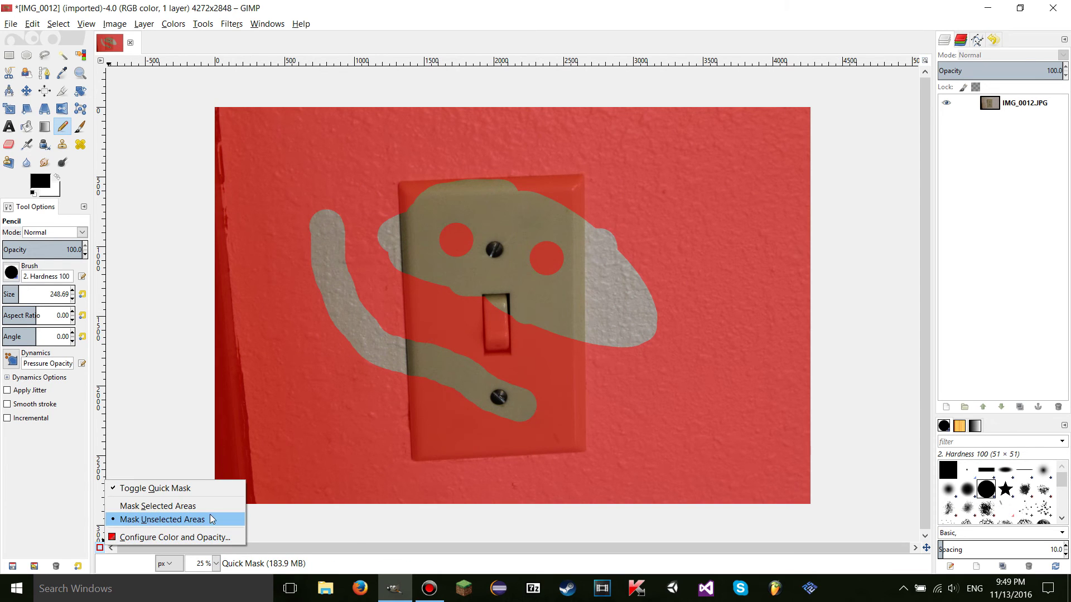
{"action": "left_click", "coordinate": [132, 407]}
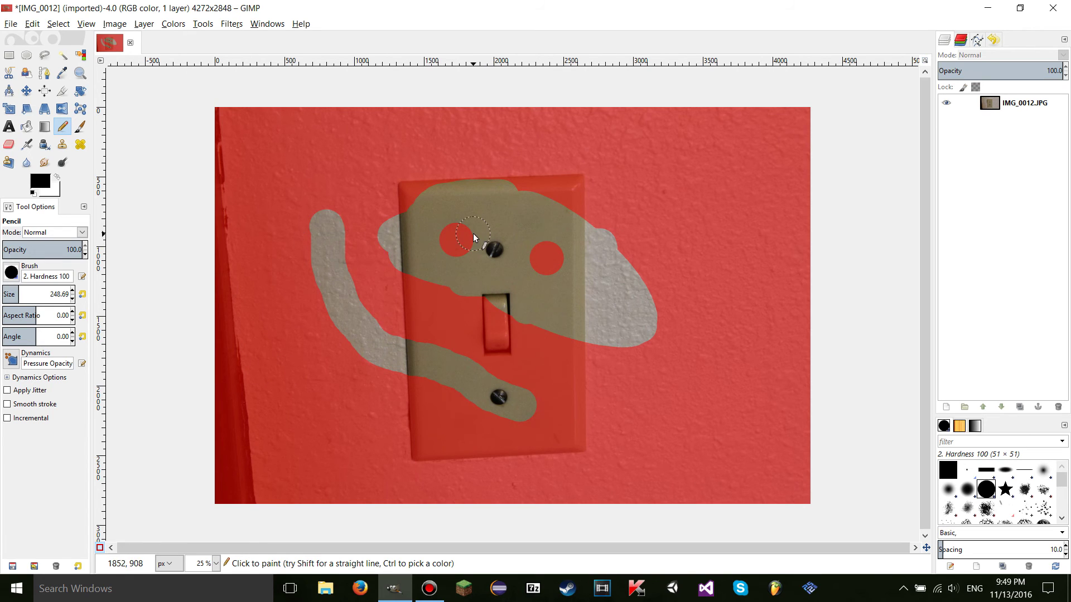
Open the Quick Mask color and opacity settings twice for review, cancelling them each time.
{"action": "right_click", "coordinate": [100, 548]}
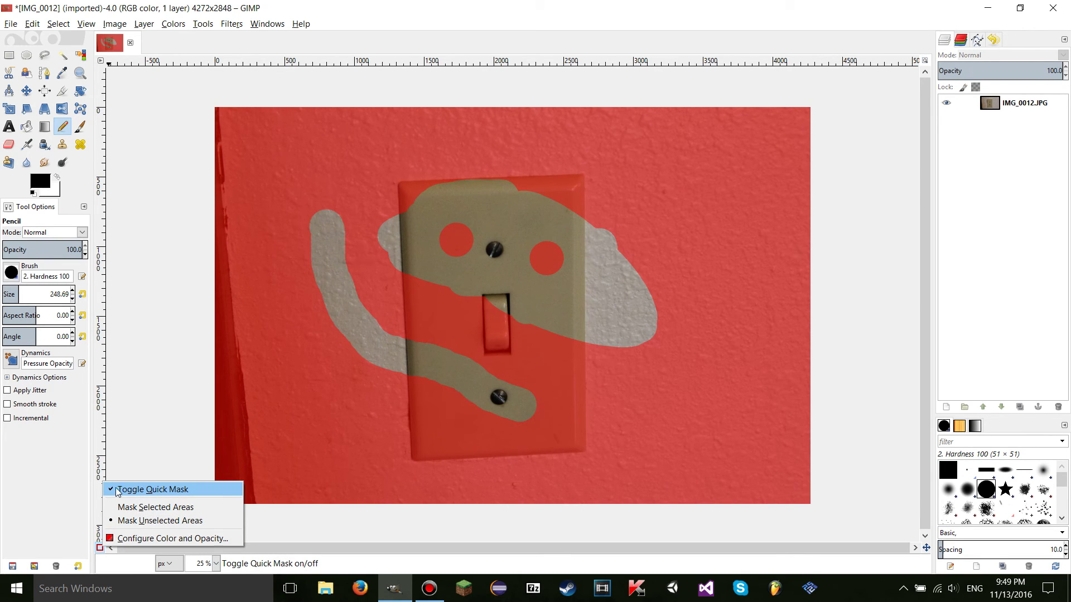
{"action": "left_click", "coordinate": [145, 538]}
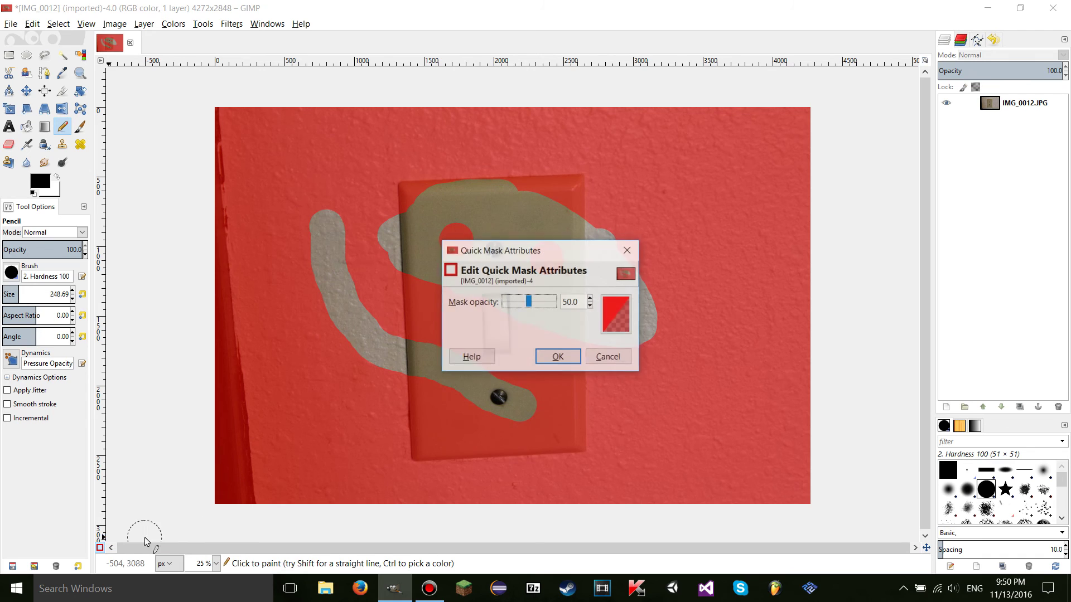
{"action": "left_click", "coordinate": [619, 356]}
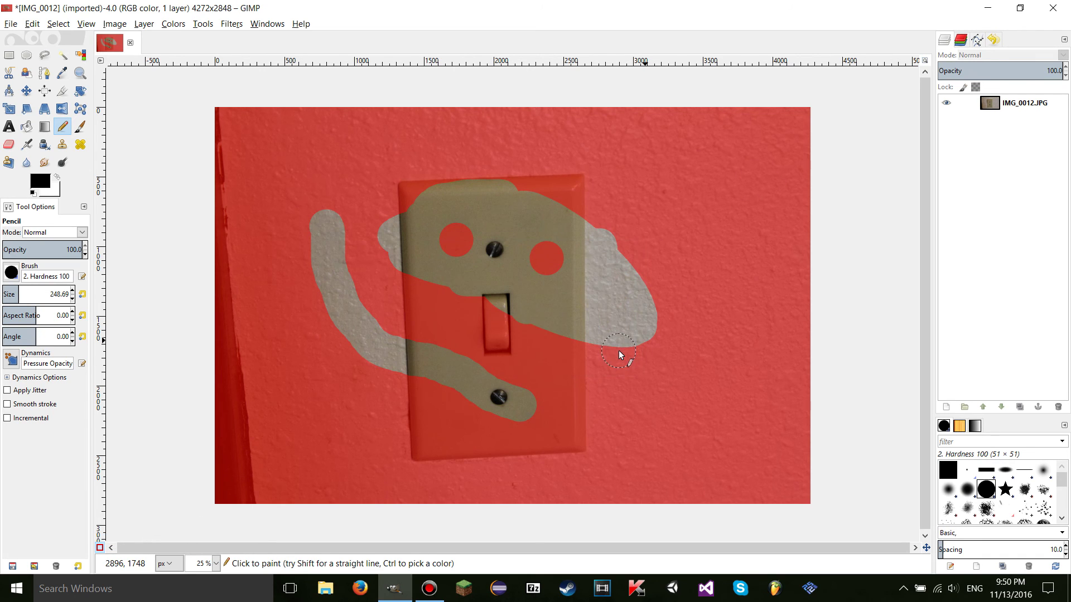
{"action": "right_click", "coordinate": [102, 550]}
{"action": "left_click", "coordinate": [145, 538]}
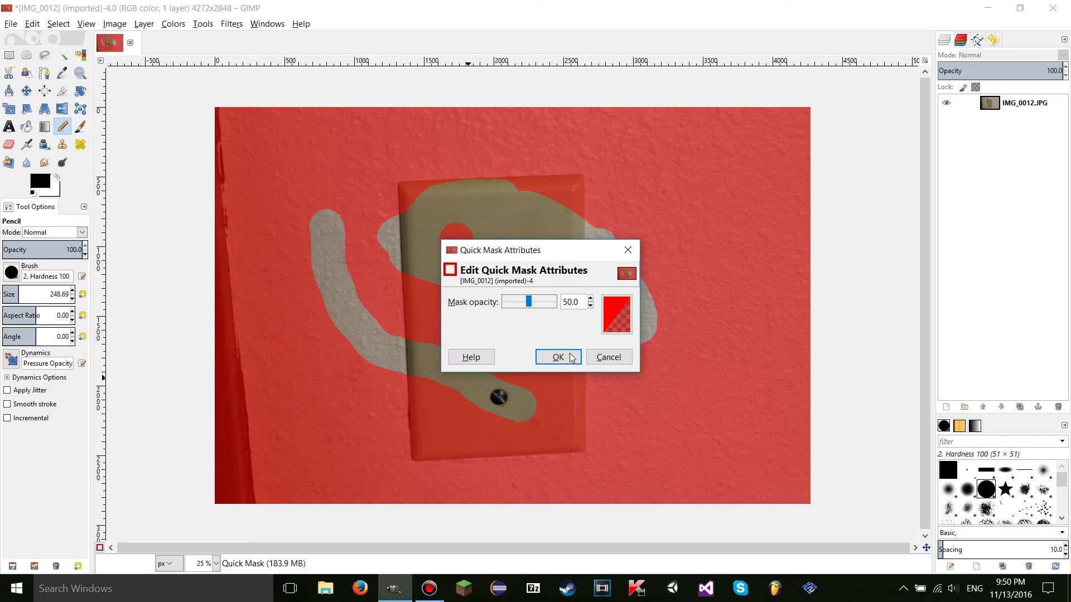
{"action": "left_click", "coordinate": [611, 358]}
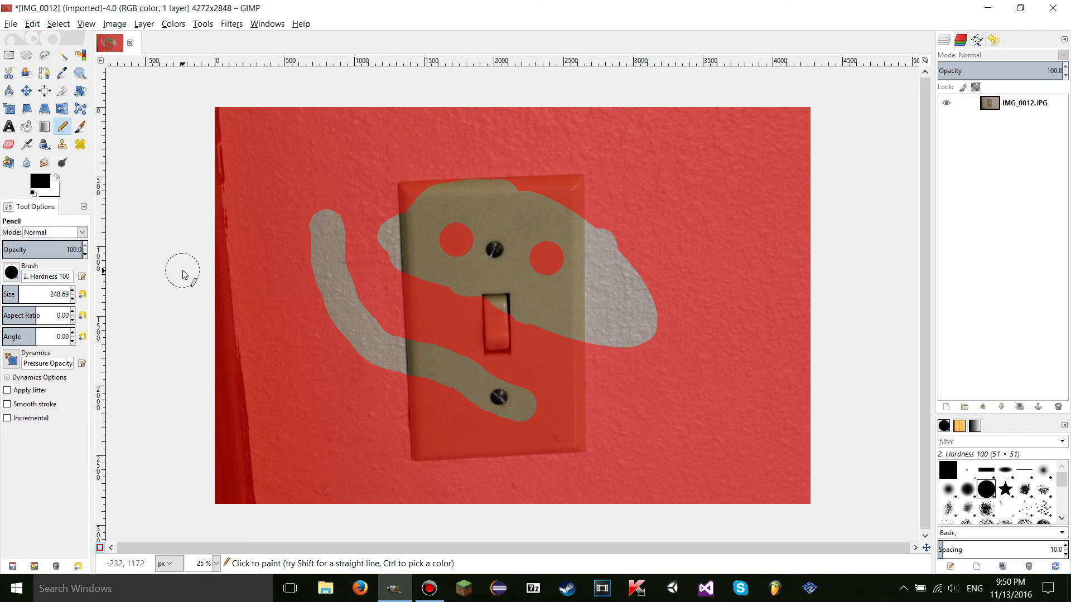